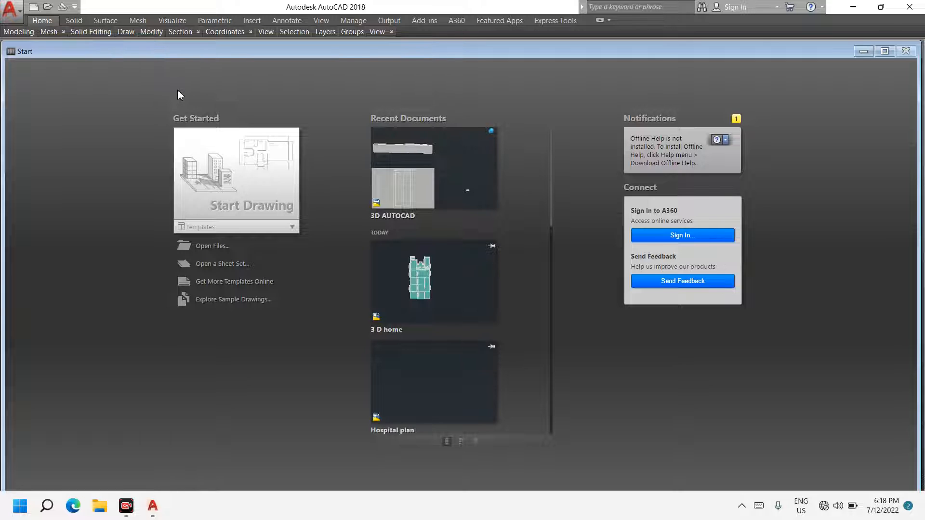
Start a new blank drawing and clear any active command.
click(239, 208)
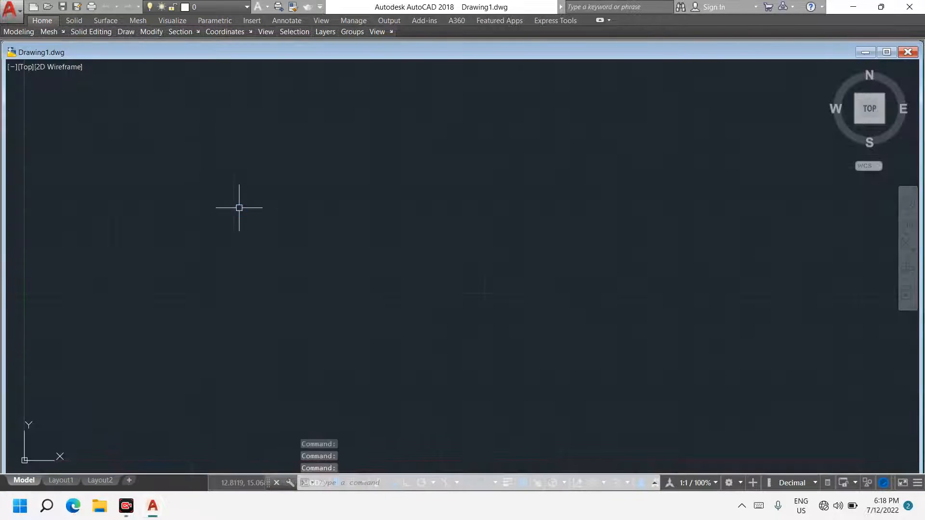
scroll(239, 207, down, 4)
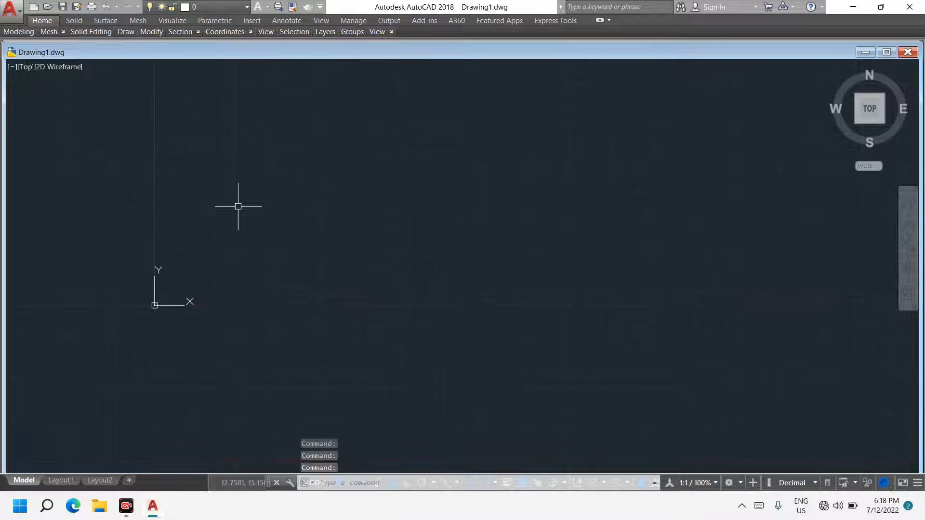
middle_drag(236, 198, 130, 320)
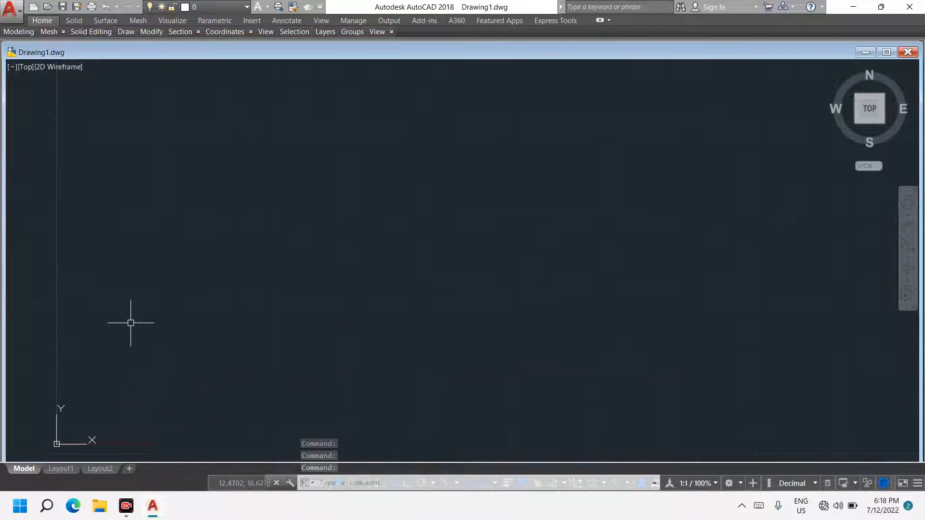
key(Escape)
key(Escape)
key(Escape)
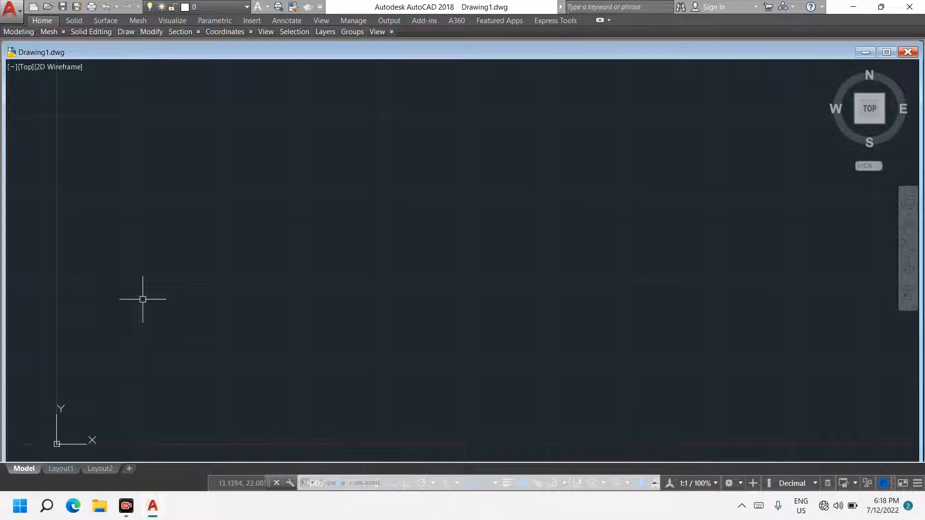
key(Escape)
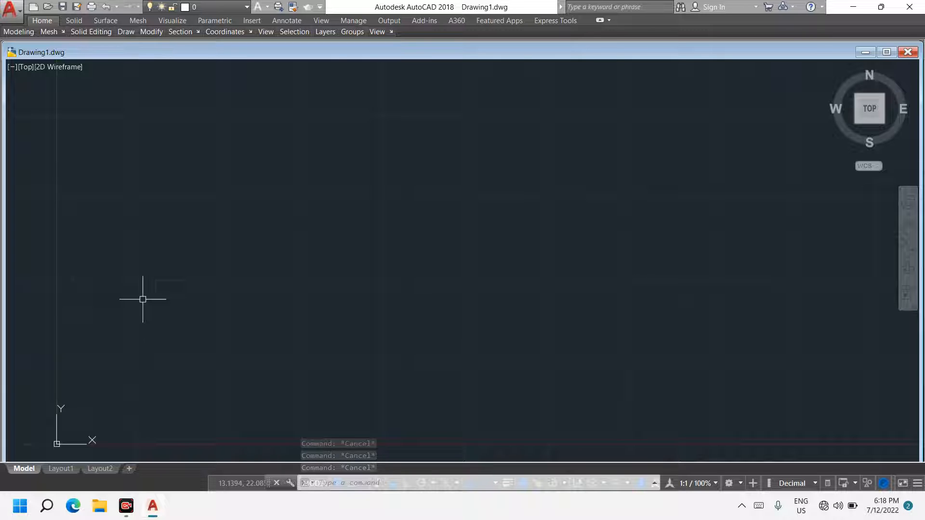
key(Escape)
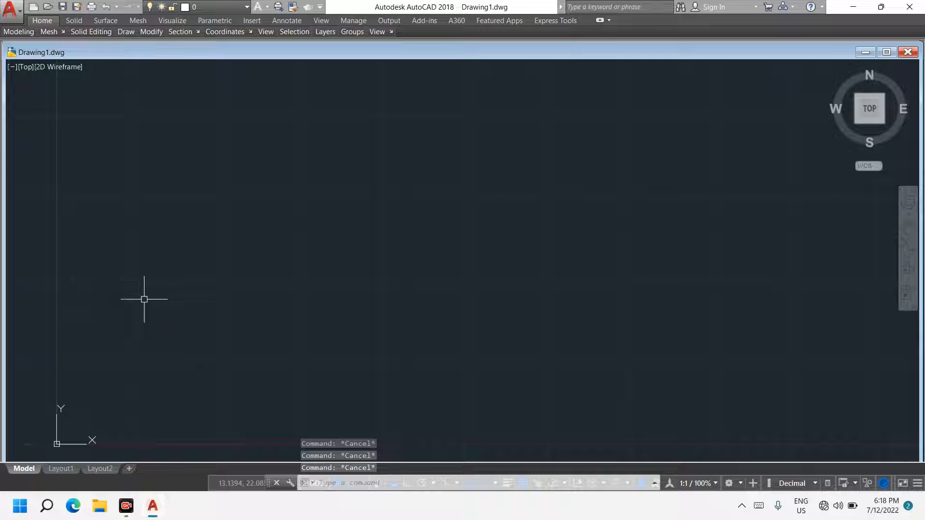
Set the drawing's length units to Architectural with 0'-0" precision.
text(un)
key(Return)
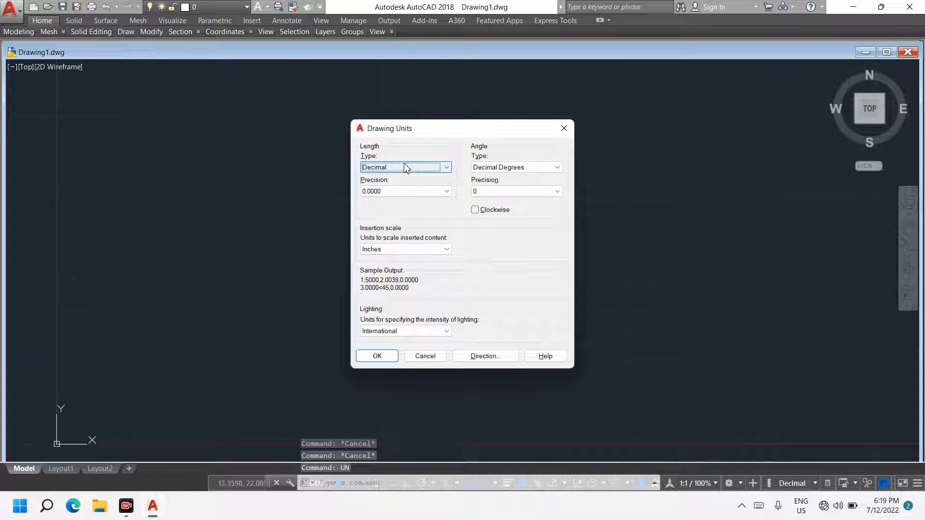
click(442, 169)
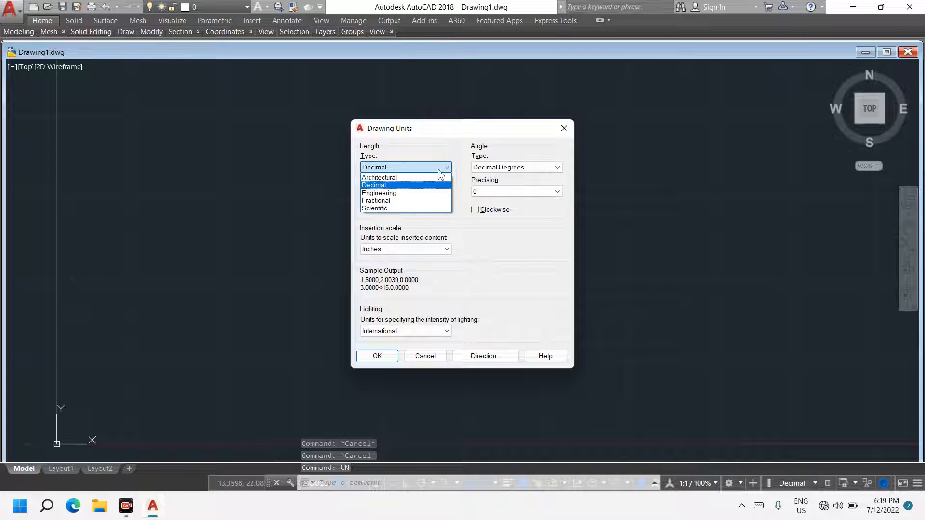
click(407, 176)
click(427, 192)
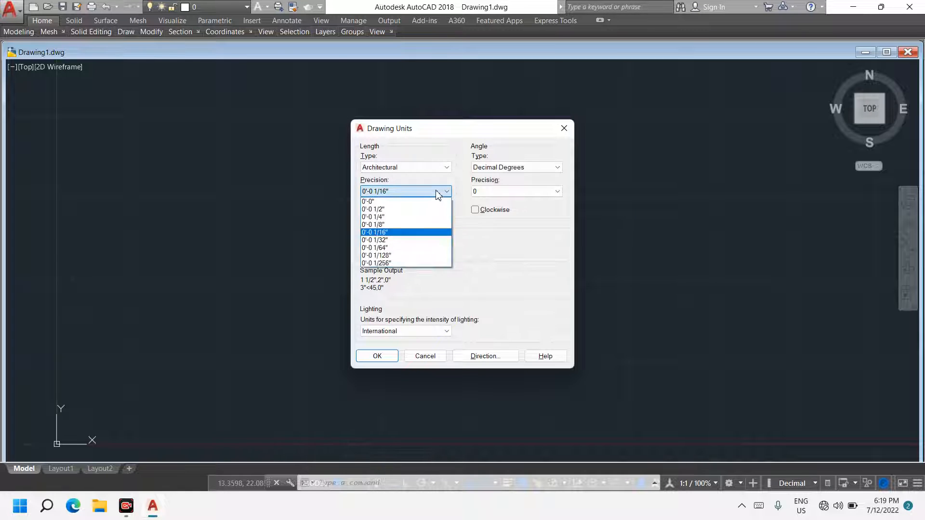
click(411, 202)
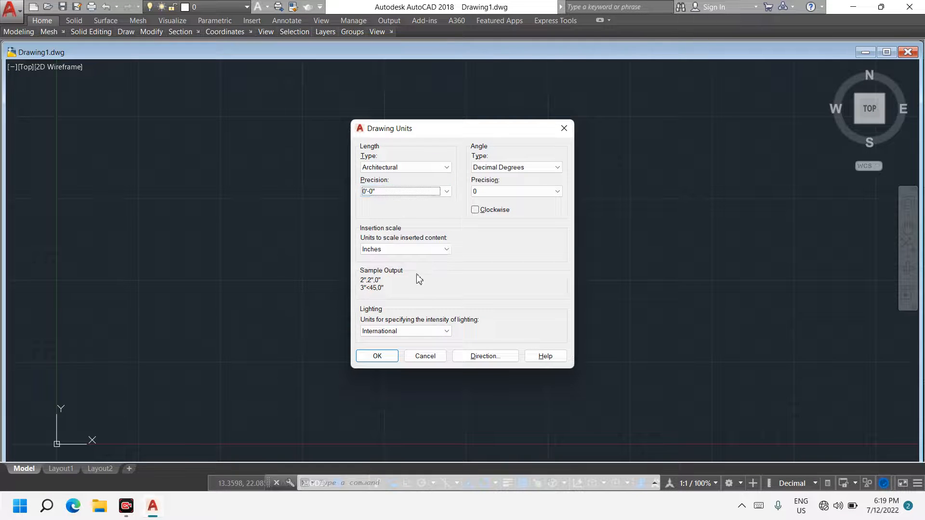
click(384, 359)
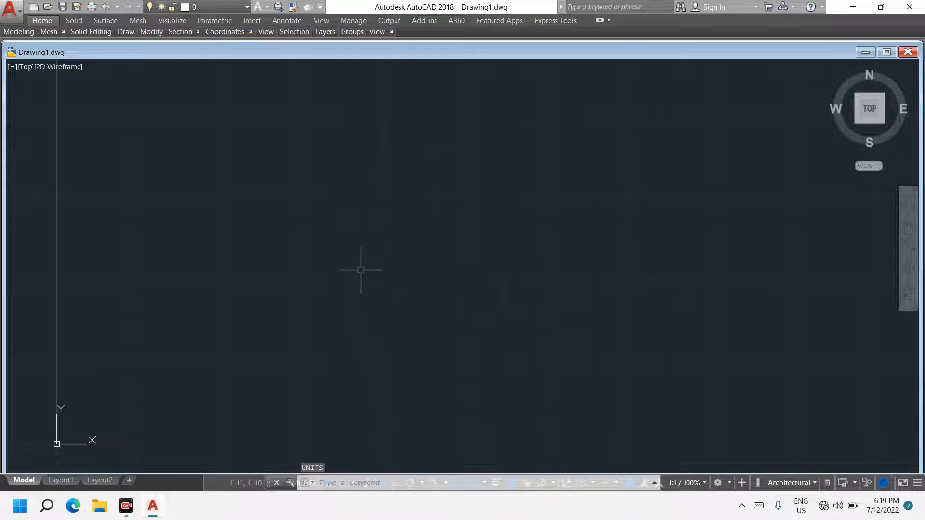
key(Escape)
key(Escape)
key(Escape)
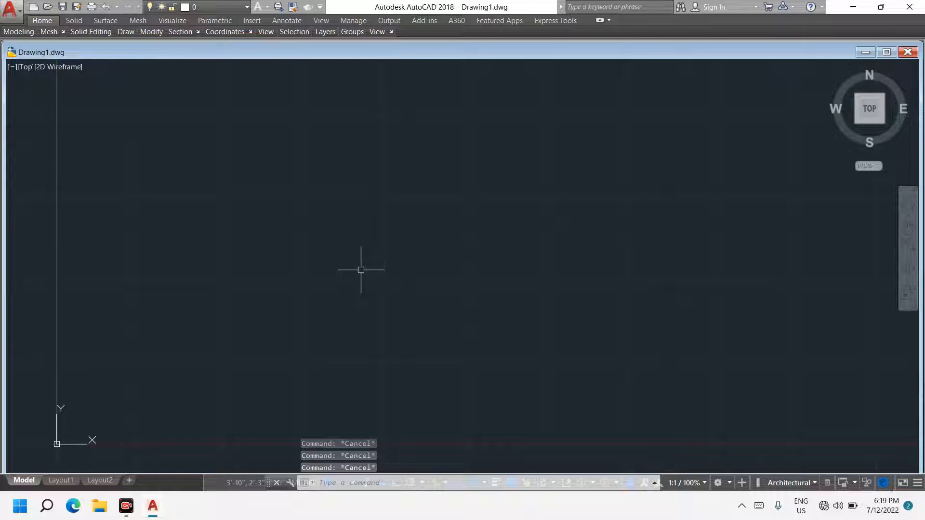
Modify the Standard dimension style to use fixed length extension lines and extend them 1" beyond the dimension lines.
text(D)
key(Return)
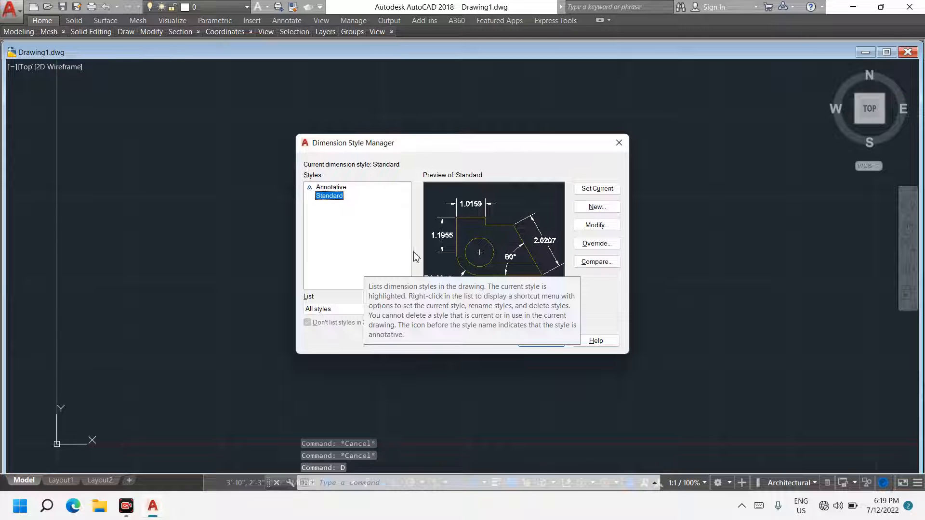
click(598, 225)
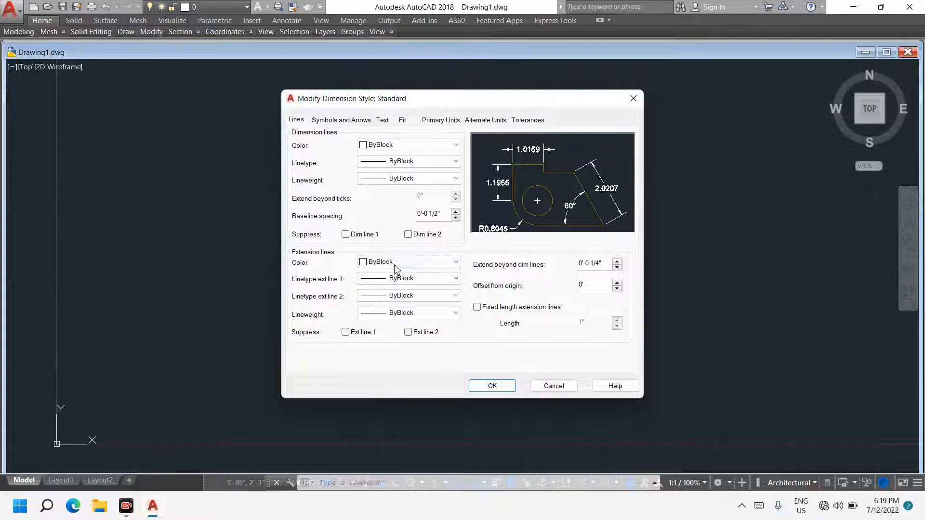
click(477, 308)
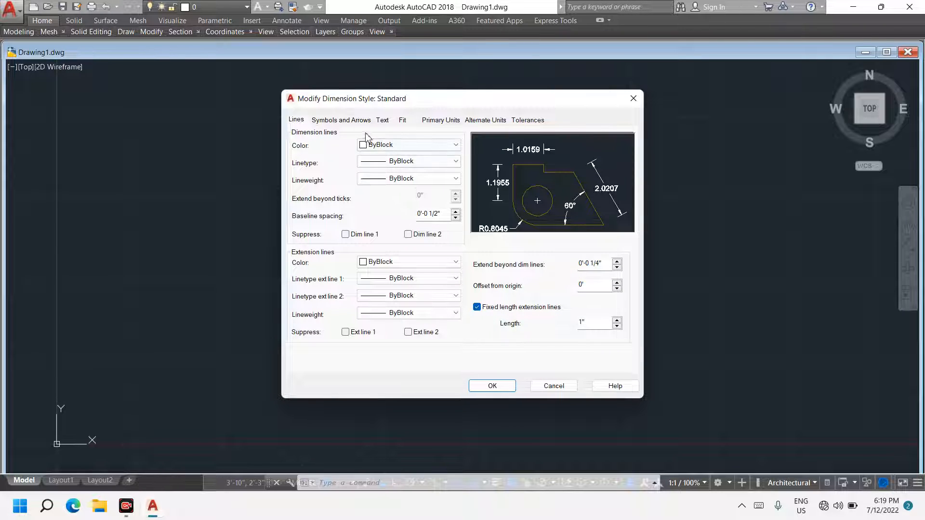
click(607, 263)
key(BackSpace)
text(1")
Replace the arrow size in the Standard dimension style.
click(343, 121)
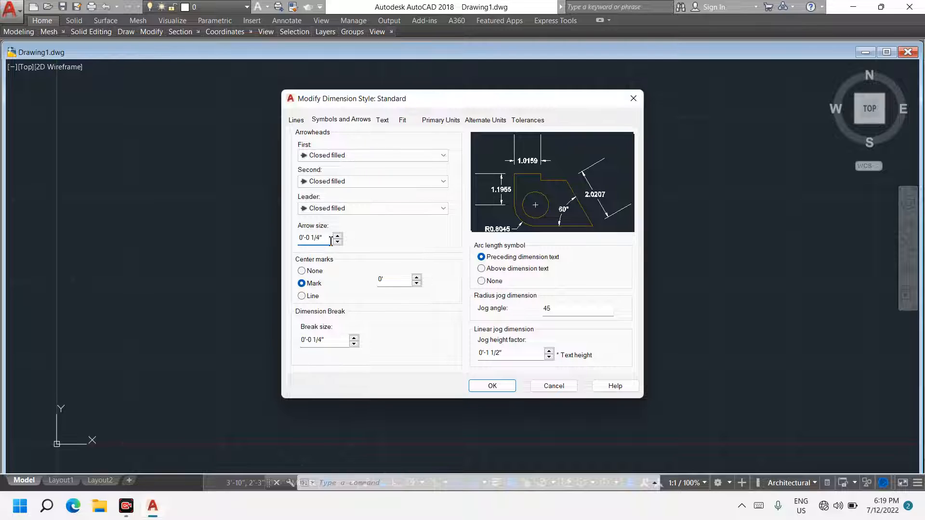
key(BackSpace)
key(BackSpace)
key(BackSpace)
key(BackSpace)
key(BackSpace)
key(BackSpace)
key(BackSpace)
key(BackSpace)
key(BackSpace)
Set the dimension text height to 8" and align the text with the dimension line.
click(383, 120)
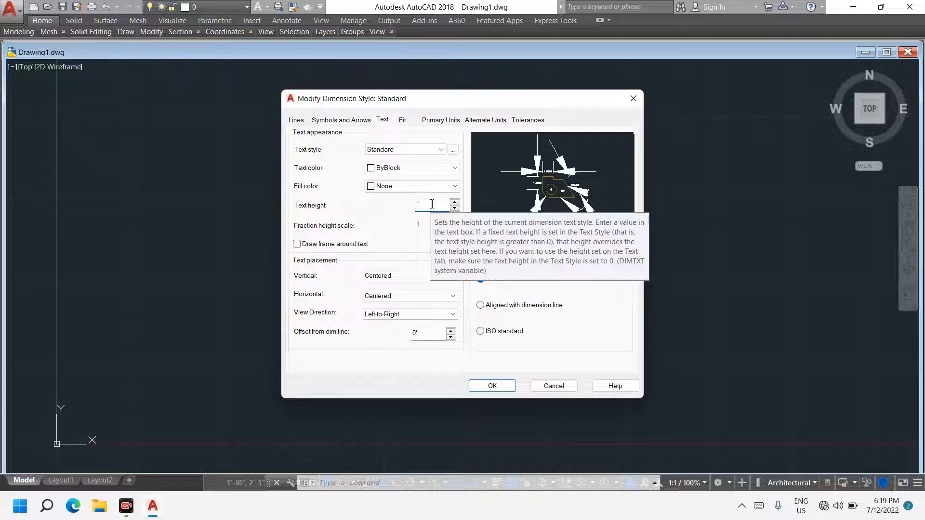
text(8)
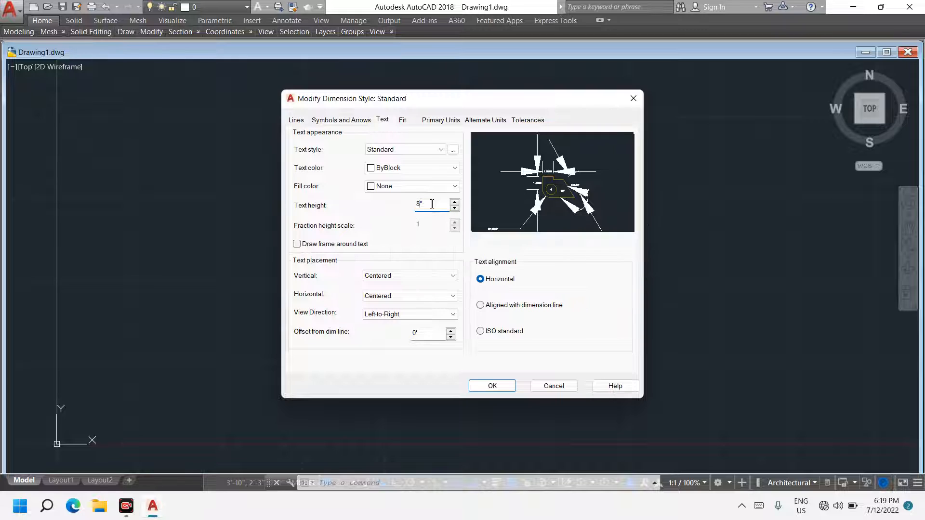
click(479, 305)
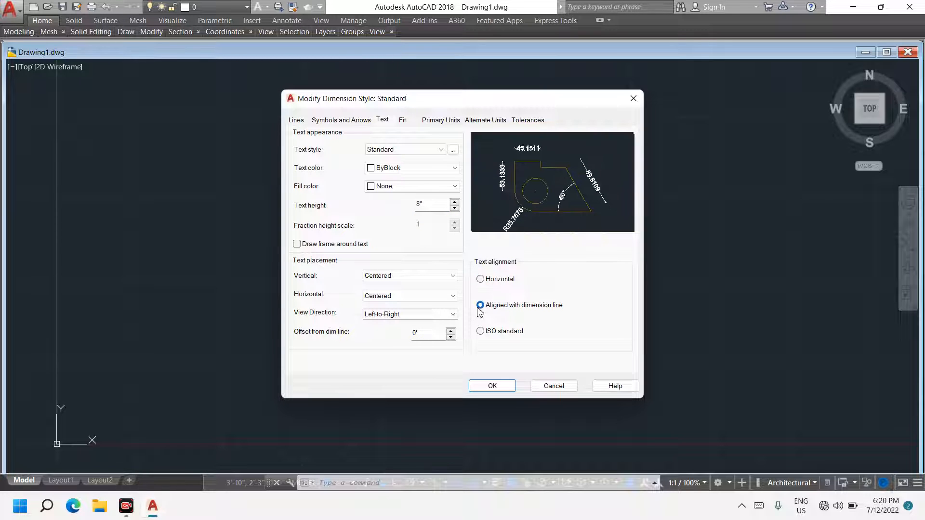
Set the style's primary units to Architectural with 0'-0" precision, save the changes and make the style current.
click(423, 122)
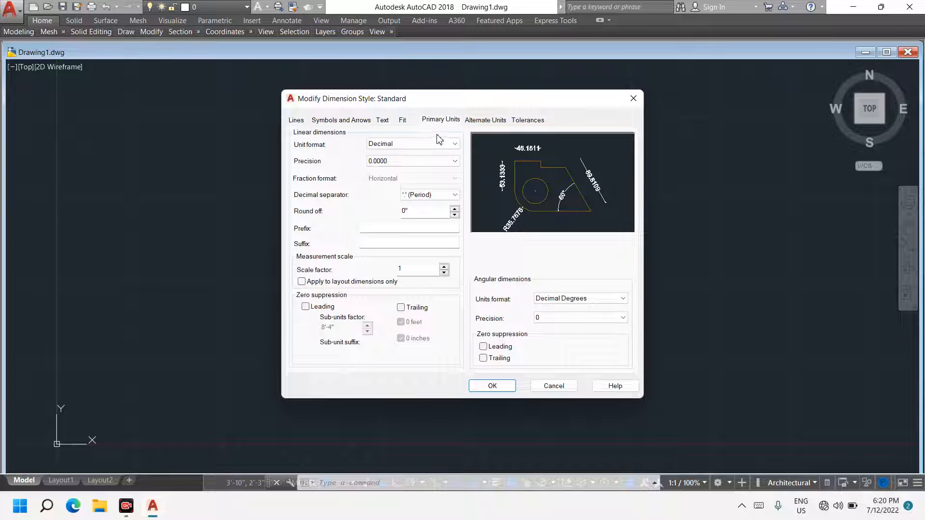
click(454, 144)
click(431, 177)
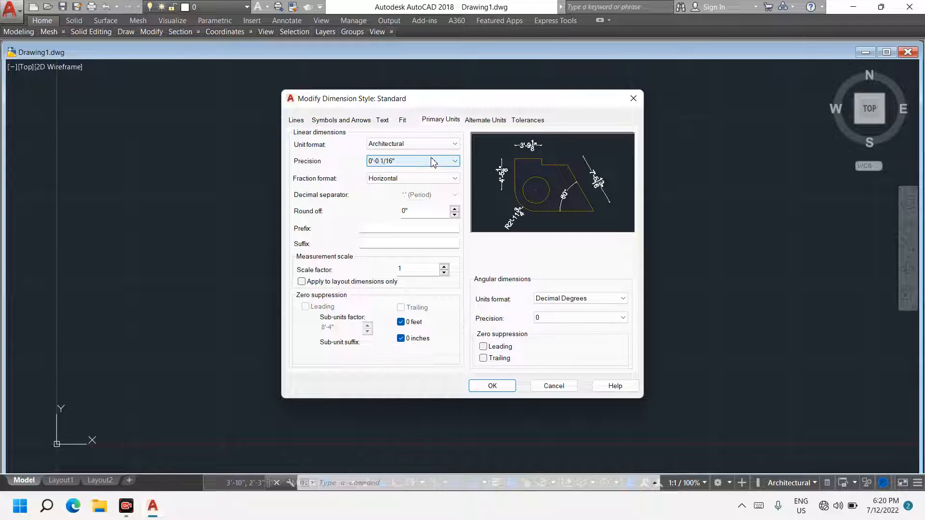
click(430, 161)
click(423, 172)
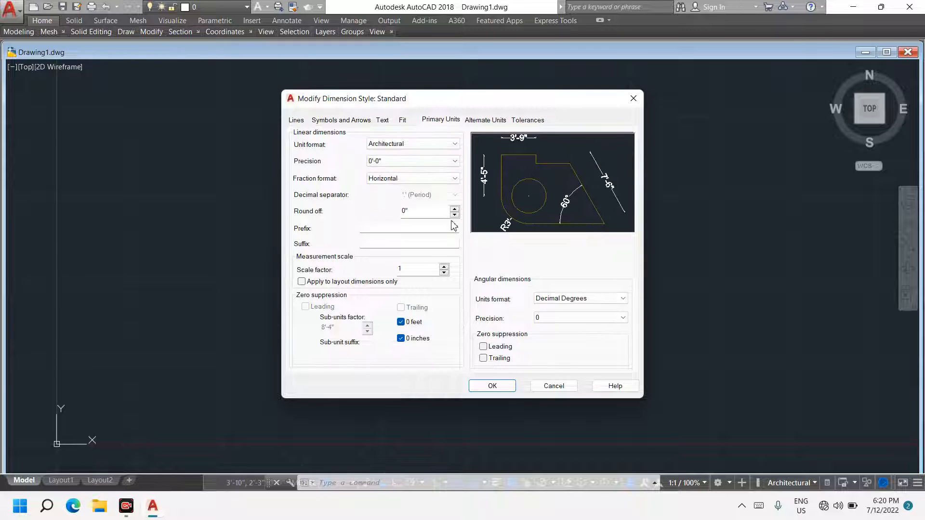
click(493, 386)
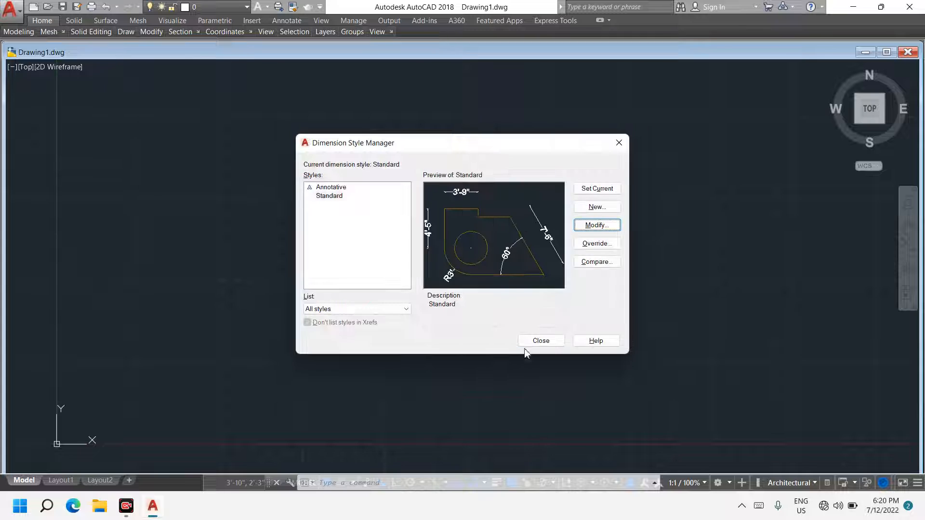
click(593, 191)
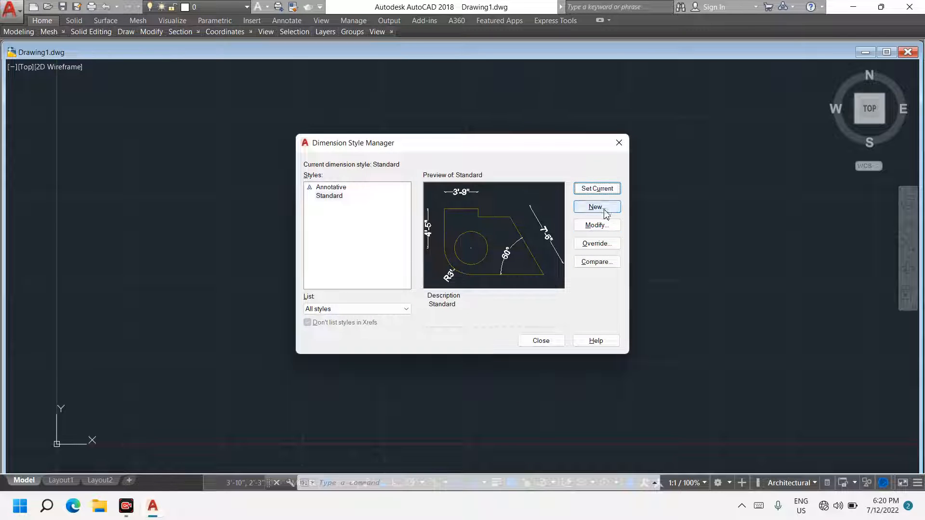
click(540, 341)
key(Escape)
key(Escape)
key(Escape)
Draw a horizontal line about 2' long in the upper middle of the drawing with Ortho on.
text(l)
key(Return)
click(387, 78)
mouse_move(522, 99)
middle_down()
mouse_move(527, 136)
mouse_move(511, 195)
middle_up()
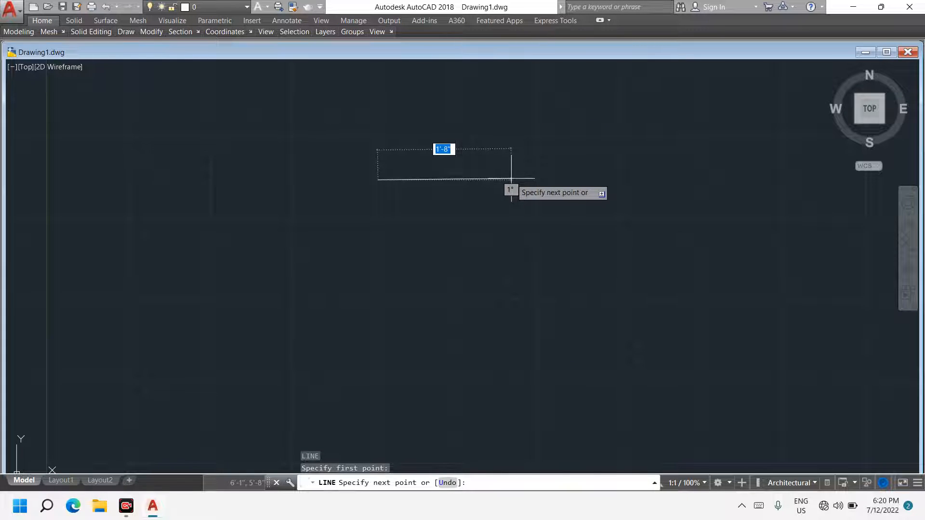
key(F8)
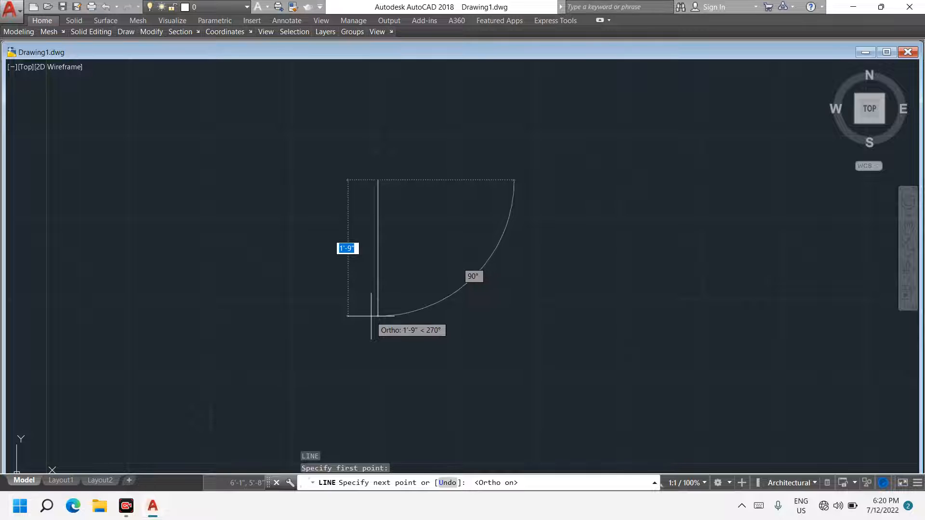
key(F8)
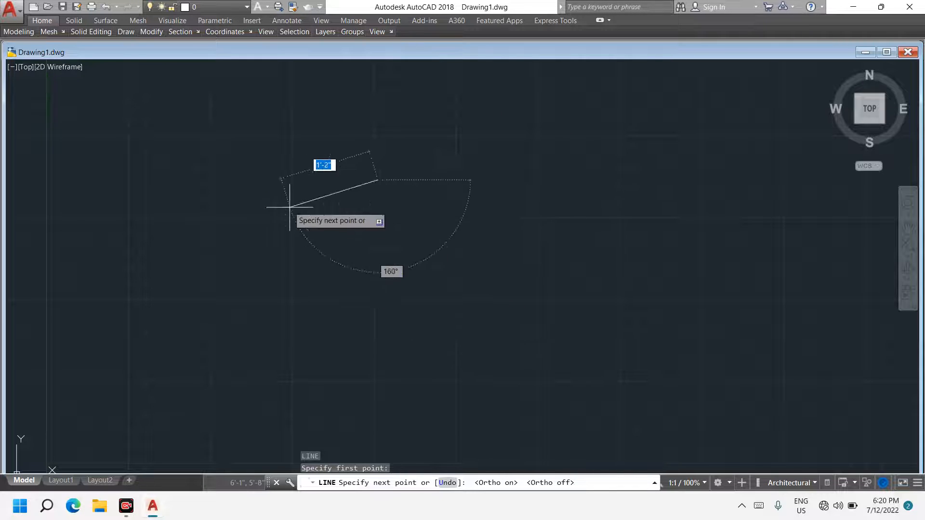
key(F8)
click(532, 206)
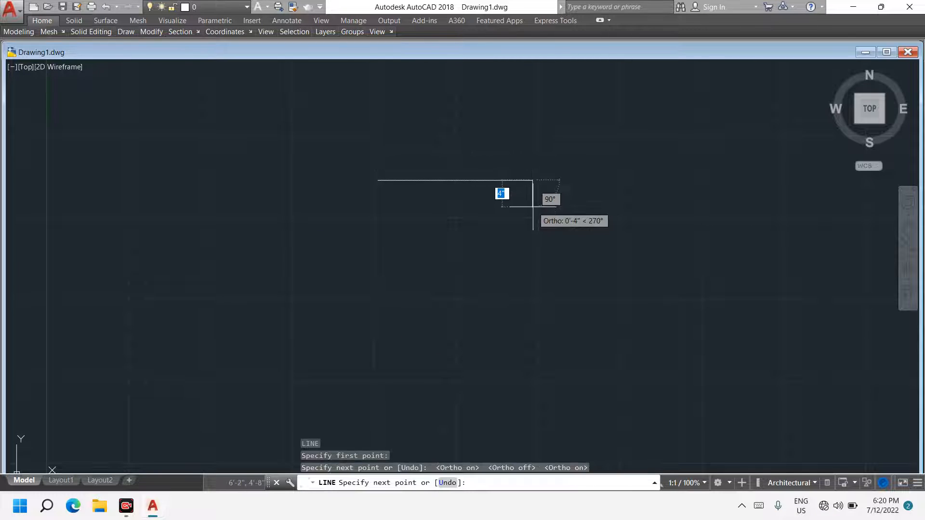
key(Escape)
key(Escape)
key(Escape)
key(Escape)
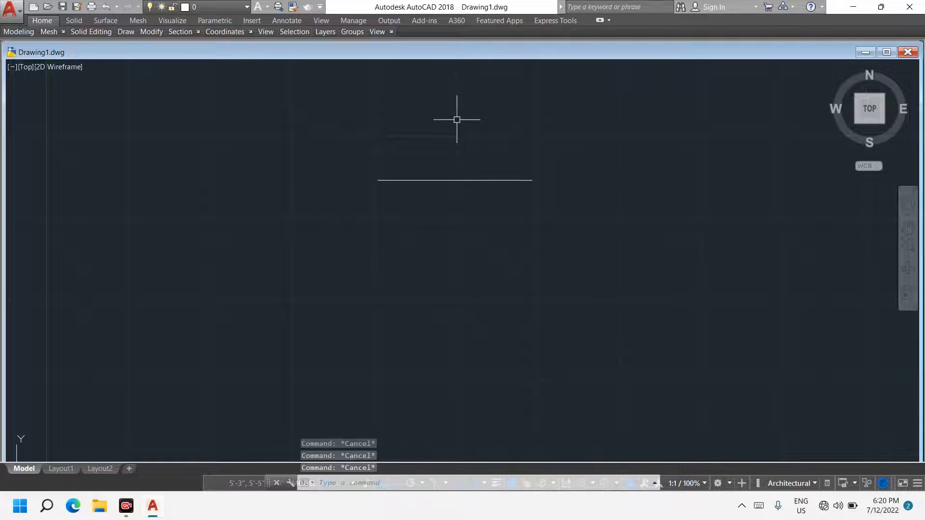
Dimension the horizontal line's length between its endpoints, placing the dimension above it.
text(dim)
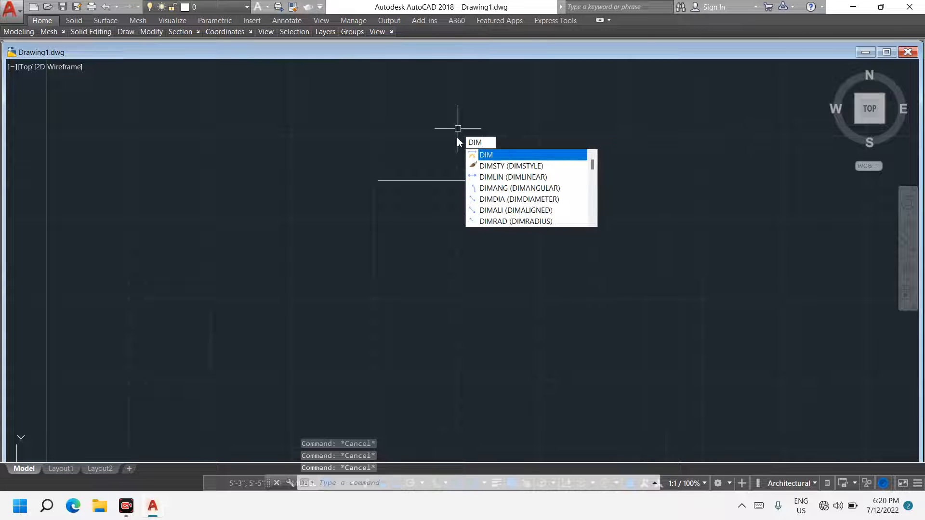
key(Return)
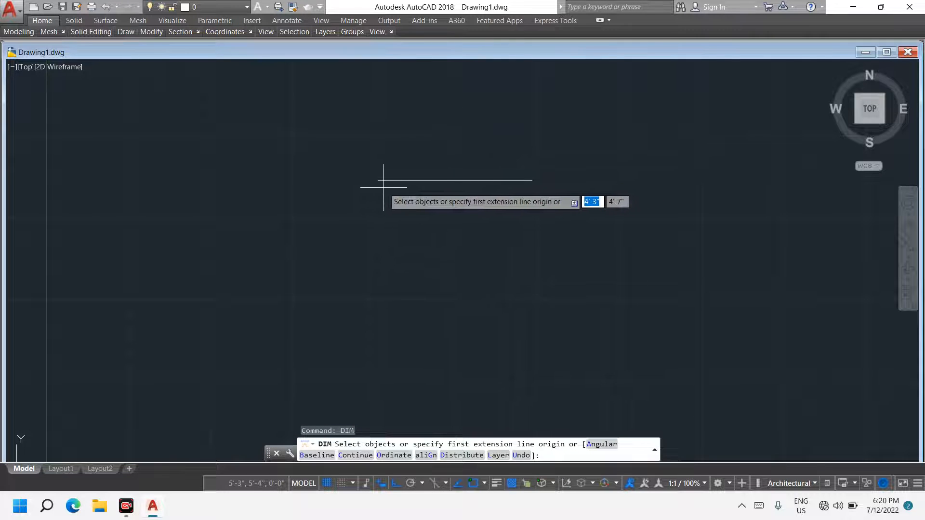
click(377, 179)
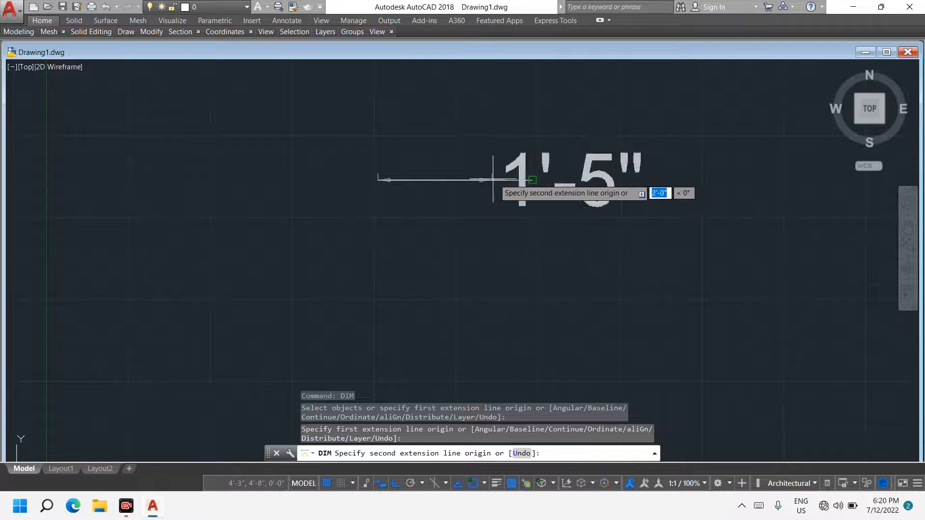
click(532, 180)
click(540, 154)
scroll(534, 160, up, 4)
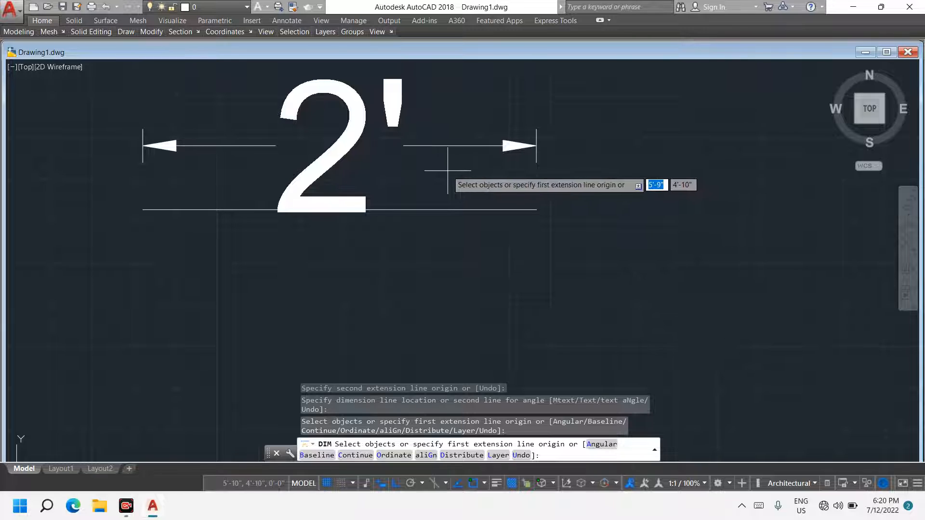
key(Escape)
key(Escape)
key(Escape)
key(Escape)
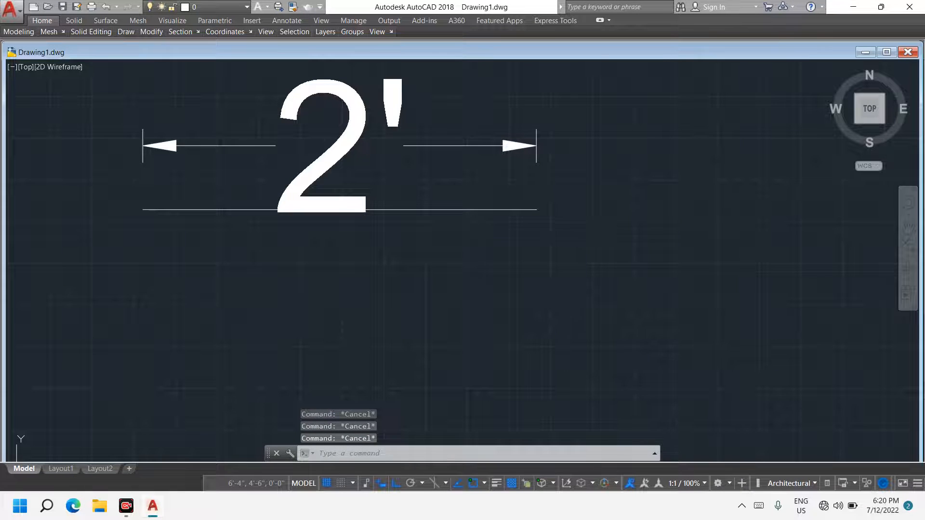
Erase the test line together with its dimension.
click(574, 235)
click(243, 84)
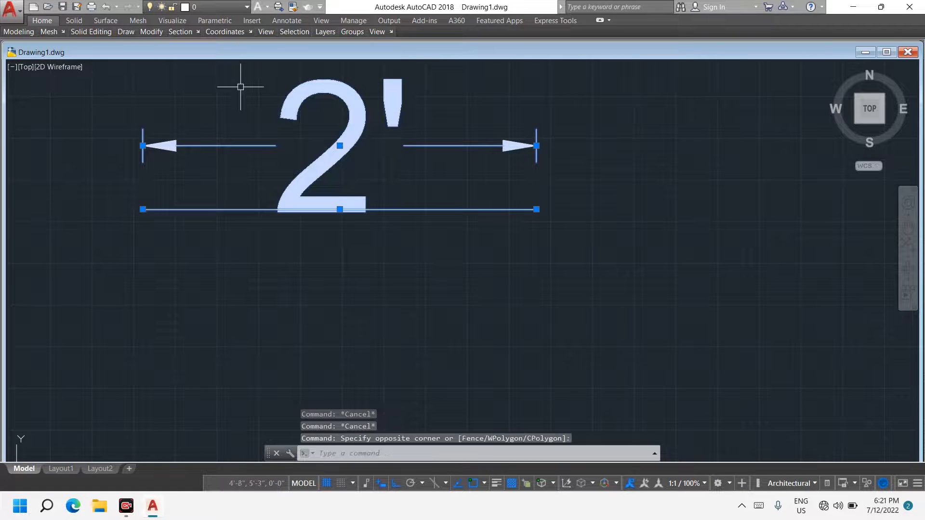
text(e)
key(Return)
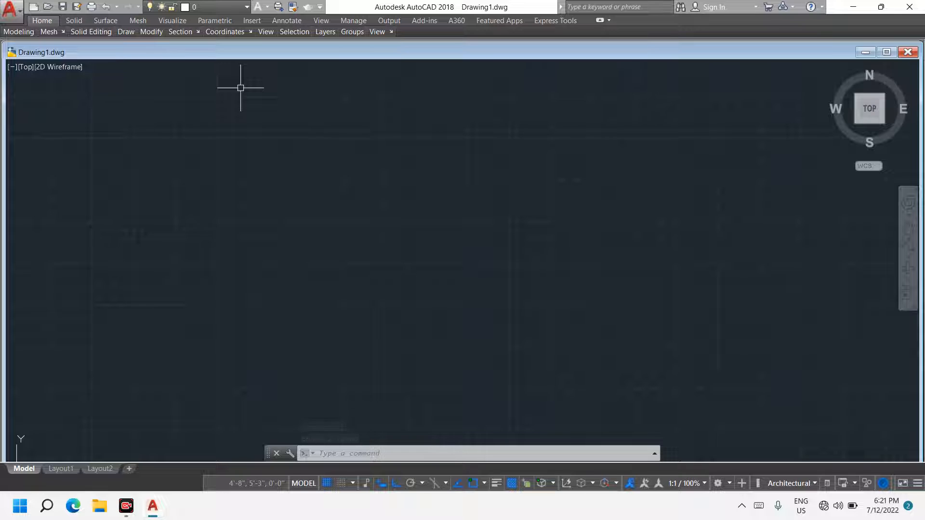
key(Escape)
Draw a 10" by 10" square with the Rectangle command in the upper area of the empty drawing, just right of the Y axis.
scroll(256, 113, down, 2)
middle_drag(266, 154, 362, 223)
middle_drag(302, 186, 264, 223)
key(Escape)
key(Escape)
key(Escape)
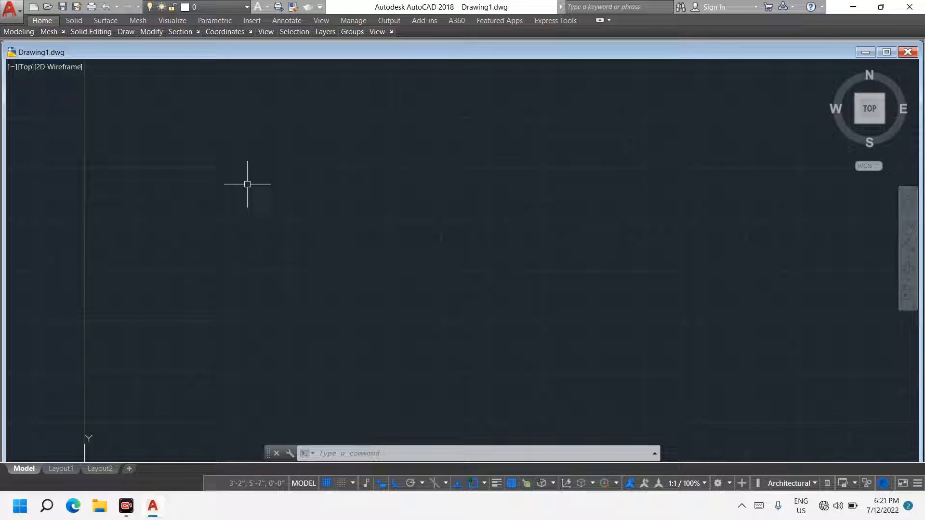
key(Escape)
key(Escape)
key(Escape)
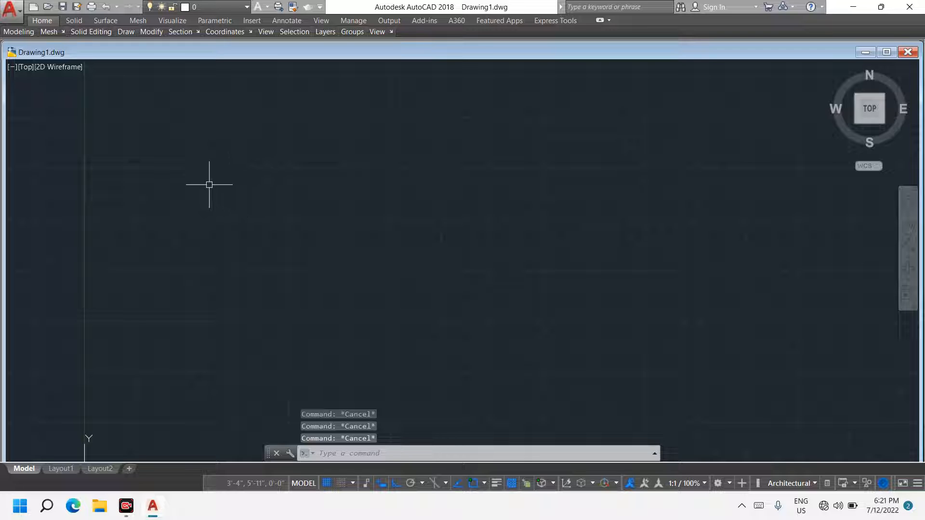
text(rec)
key(Return)
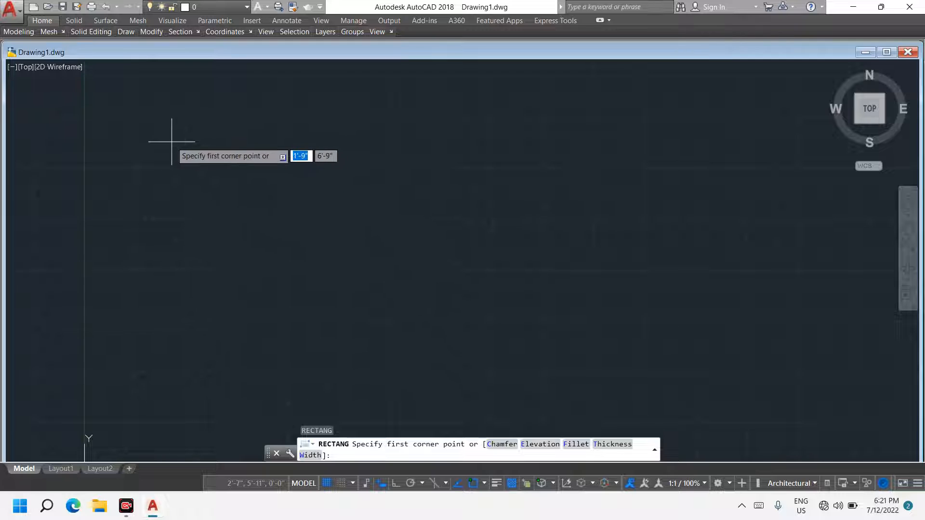
click(143, 148)
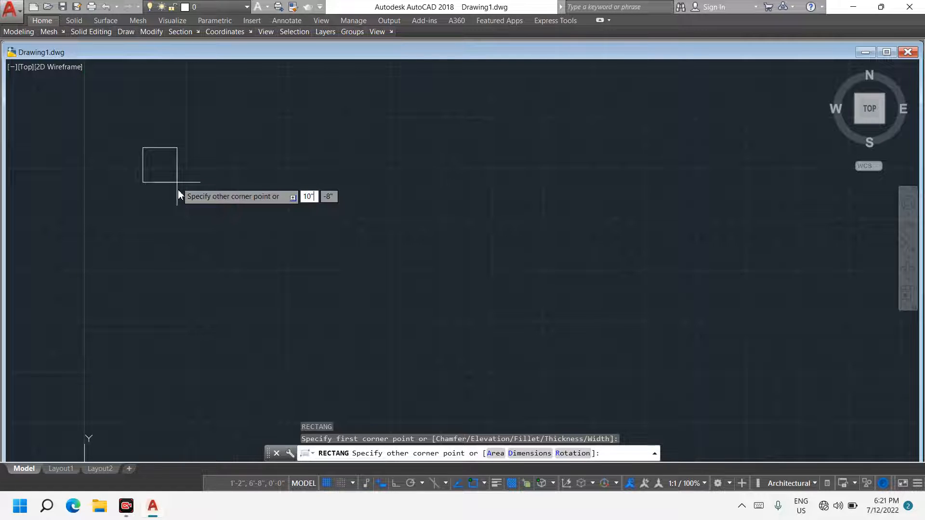
key(Tab)
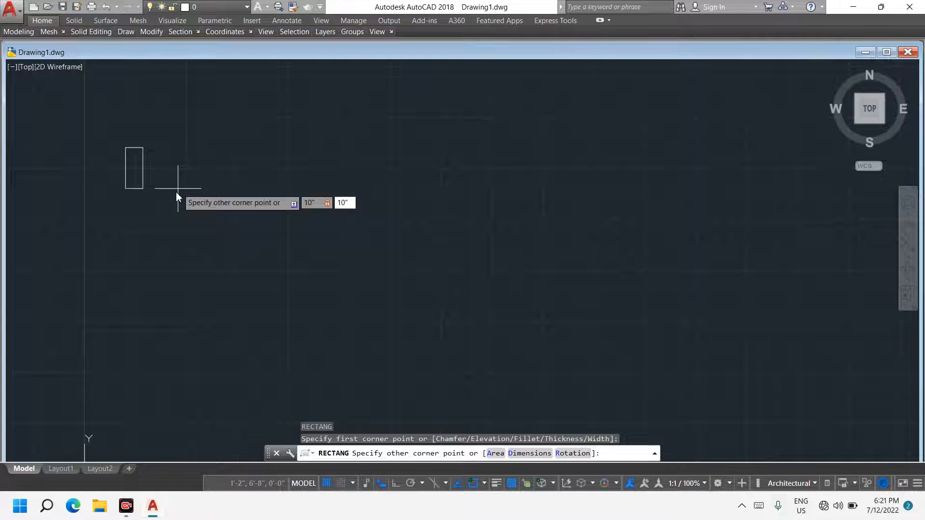
text(10)
key(Return)
scroll(182, 114, up, 2)
scroll(212, 216, down, 4)
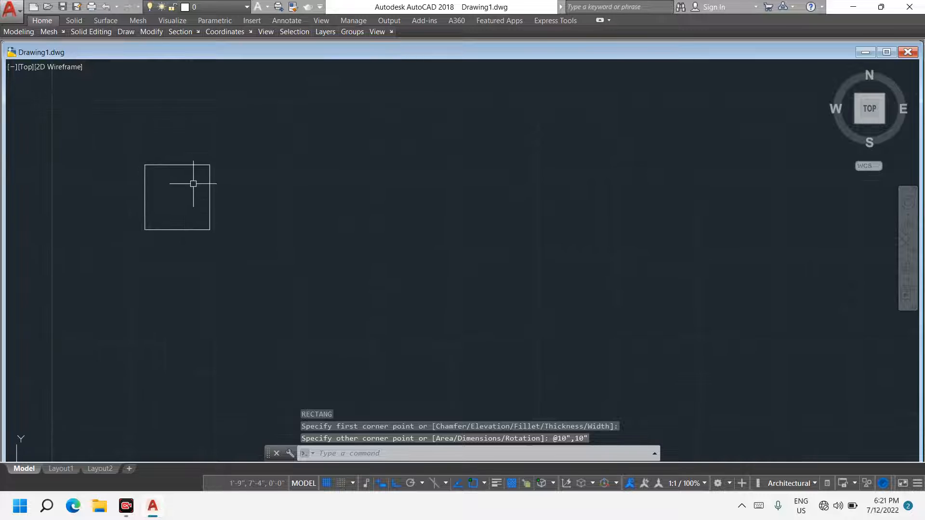
scroll(212, 205, up, 6)
scroll(220, 203, down, 4)
scroll(218, 204, down, 4)
scroll(219, 208, up, 6)
middle_drag(214, 184, 218, 206)
scroll(219, 208, down, 2)
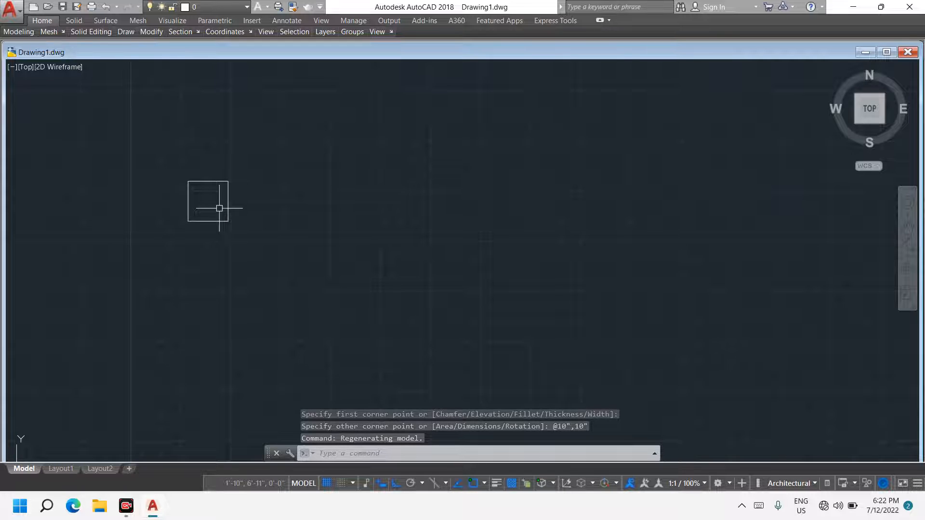
key(Escape)
key(Escape)
key(Escape)
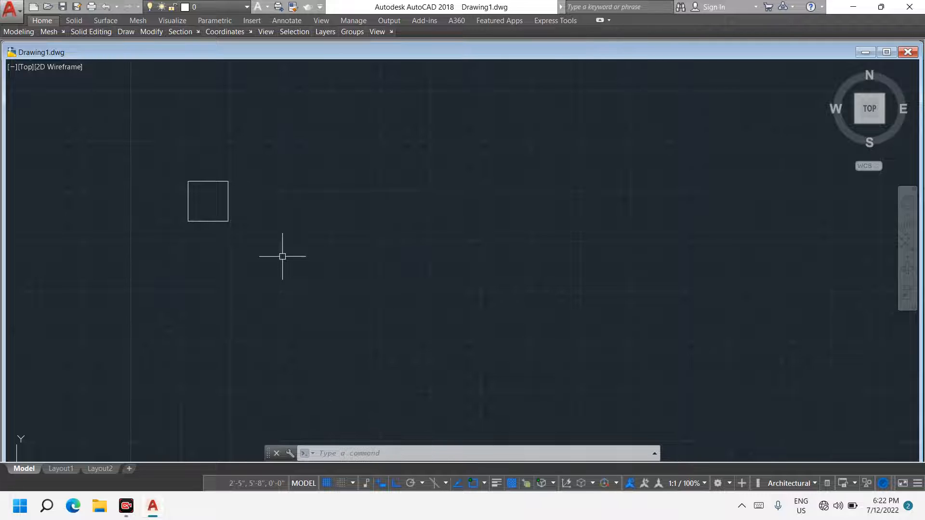
key(Escape)
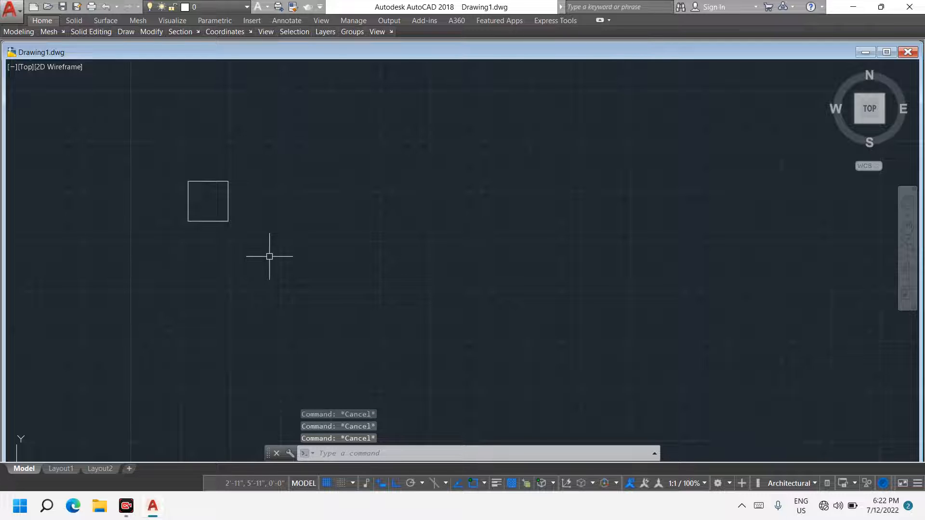
middle_drag(260, 224, 254, 247)
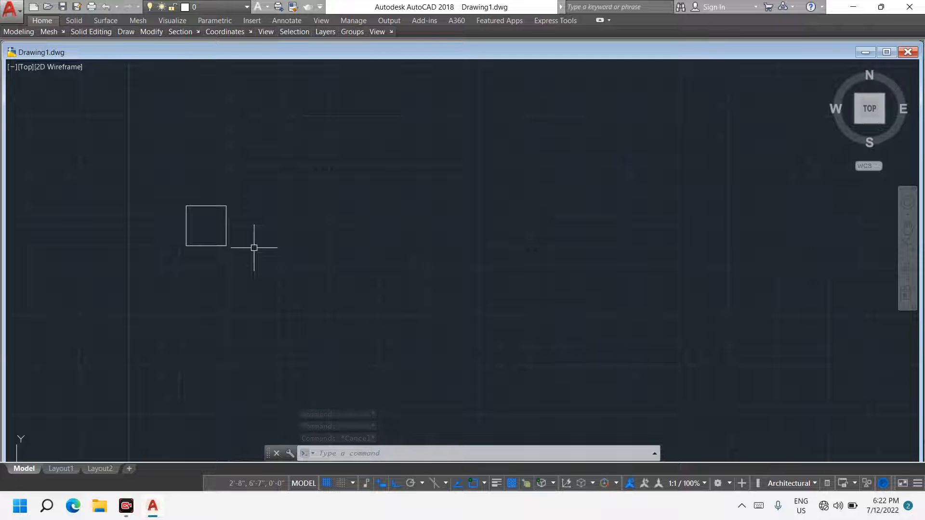
key(Escape)
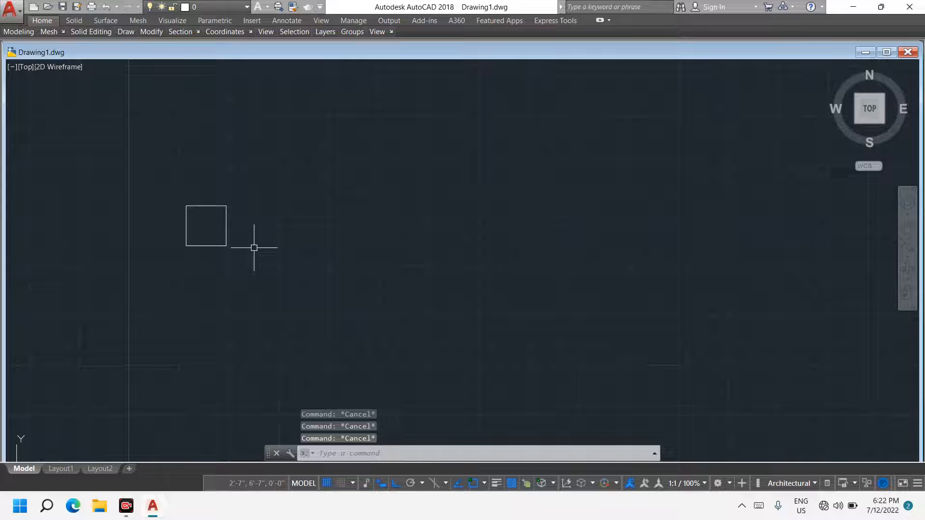
click(262, 273)
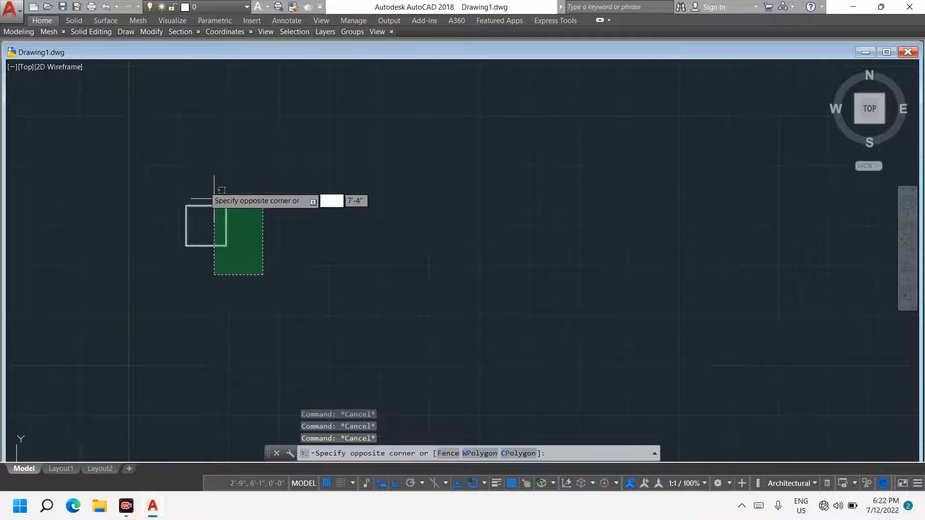
click(168, 154)
text(co)
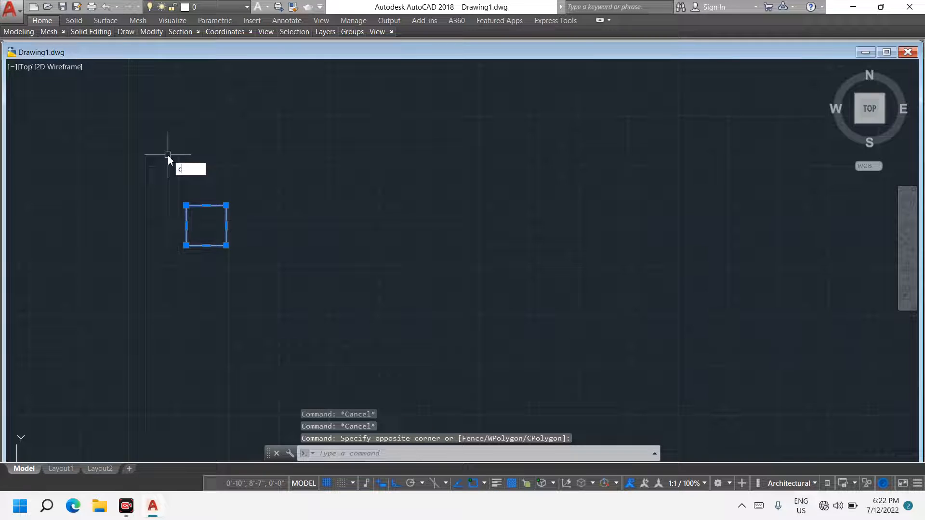
key(Return)
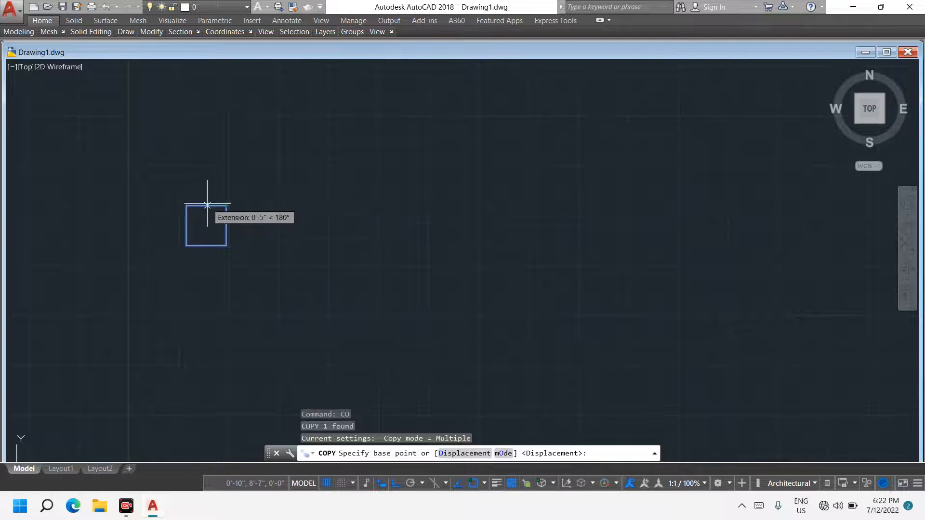
Enable all remaining object snap modes, including Midpoint, Geometric Center, Node, Quadrant, Perpendicular, Tangent and Nearest, and leave the pending Copy command.
click(483, 483)
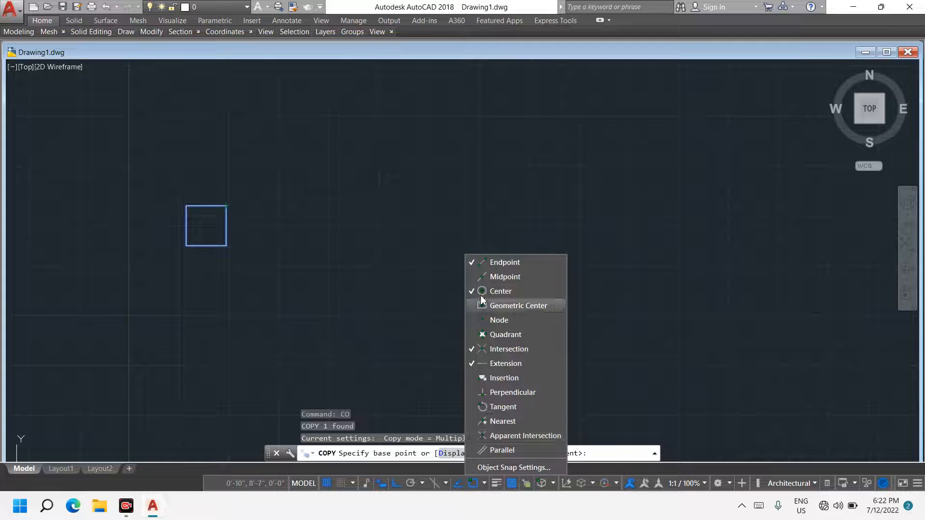
click(477, 277)
click(476, 307)
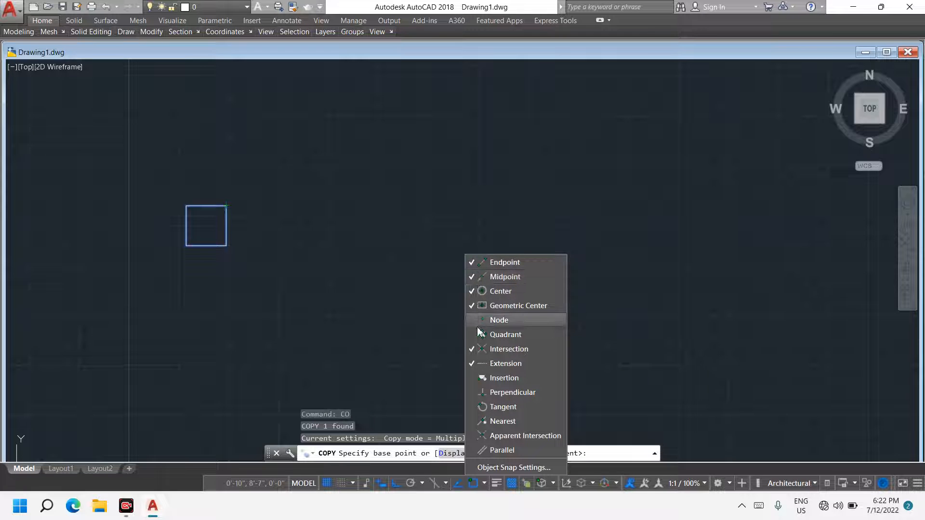
click(480, 334)
click(474, 378)
click(472, 395)
click(473, 407)
click(473, 422)
click(473, 436)
click(473, 455)
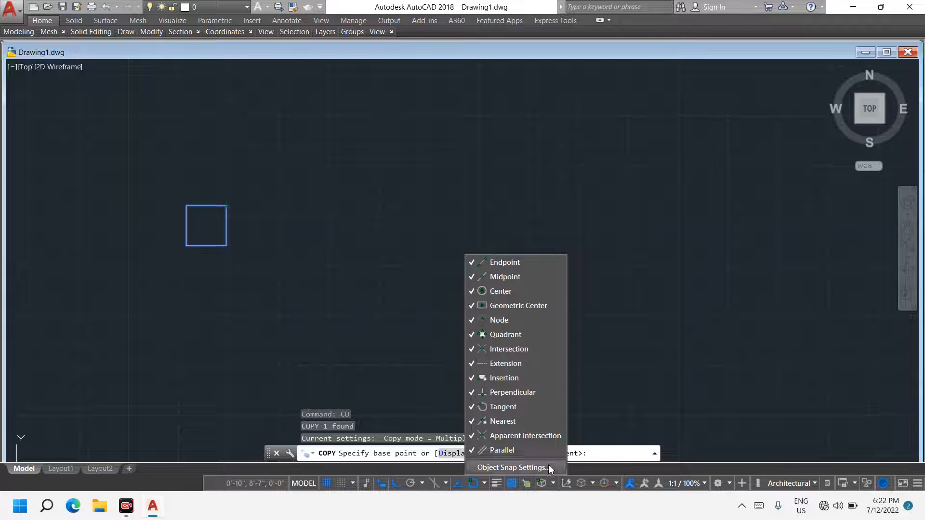
click(509, 483)
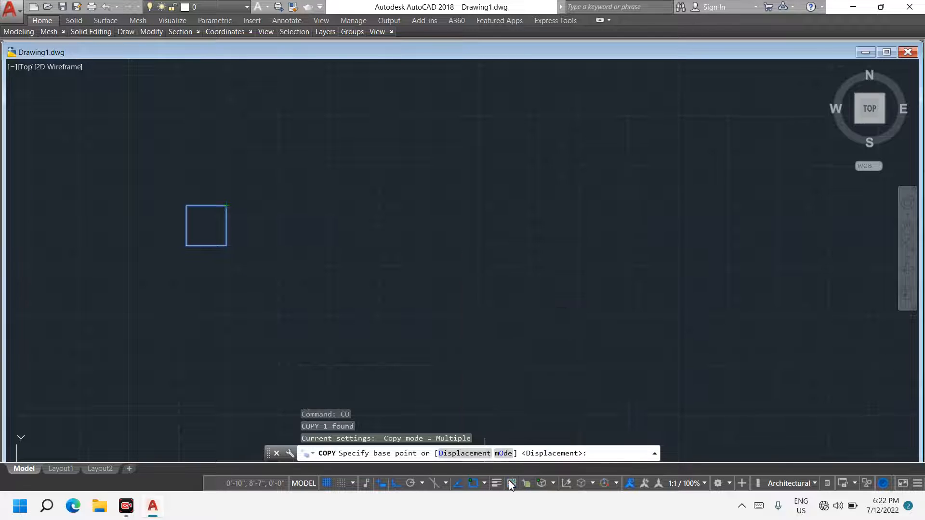
click(484, 483)
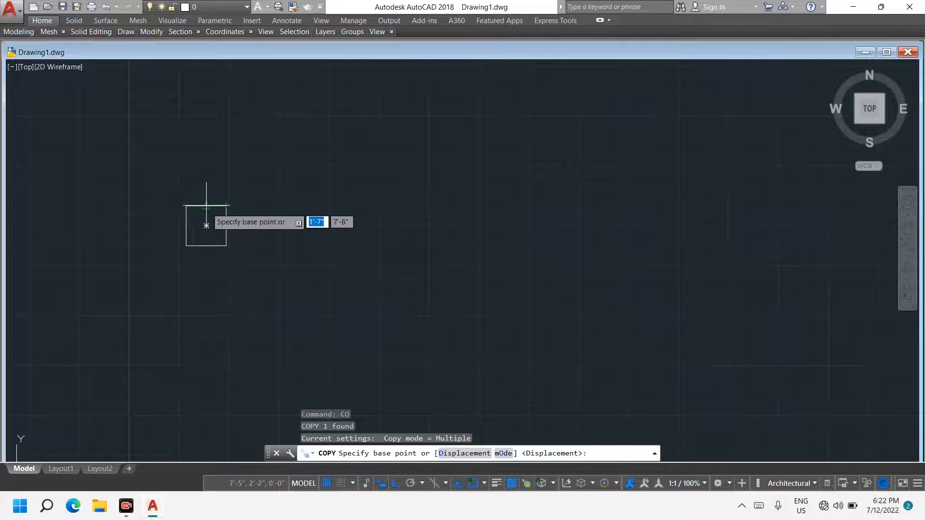
key(Escape)
key(Escape)
key(Escape)
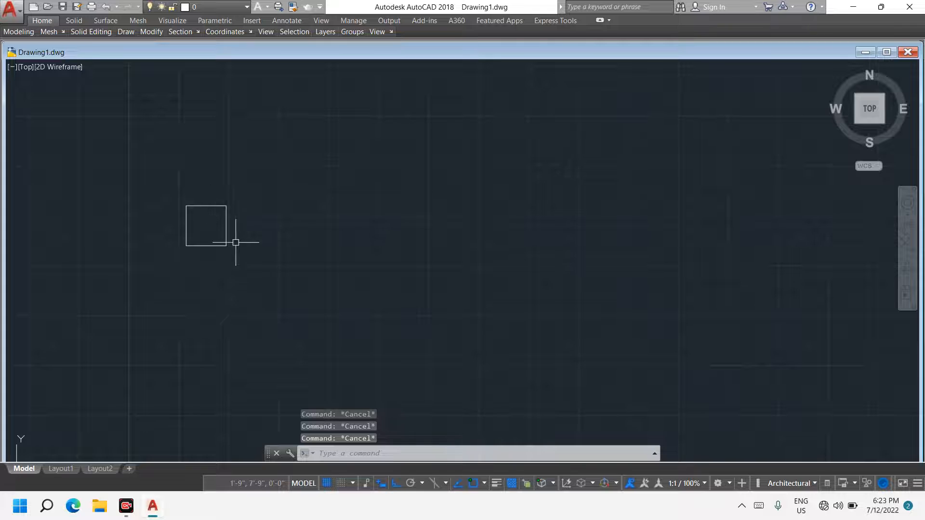
Try out crossing and window selections on the square, clearing the selection again.
click(283, 298)
click(175, 166)
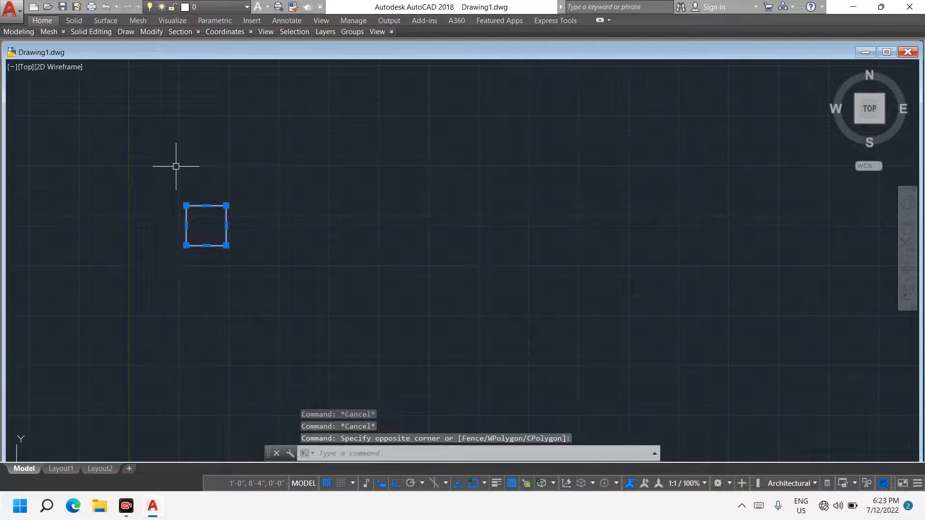
key(Escape)
click(295, 309)
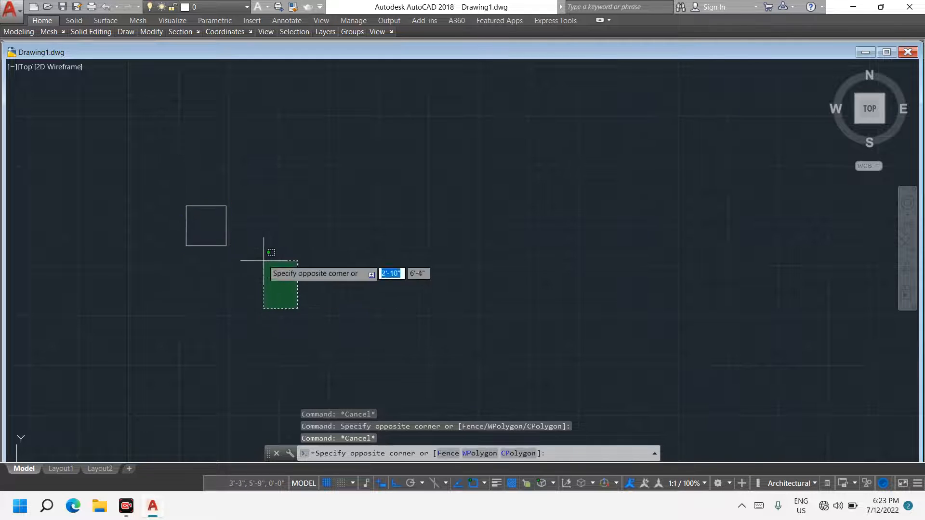
click(220, 192)
key(Escape)
click(173, 165)
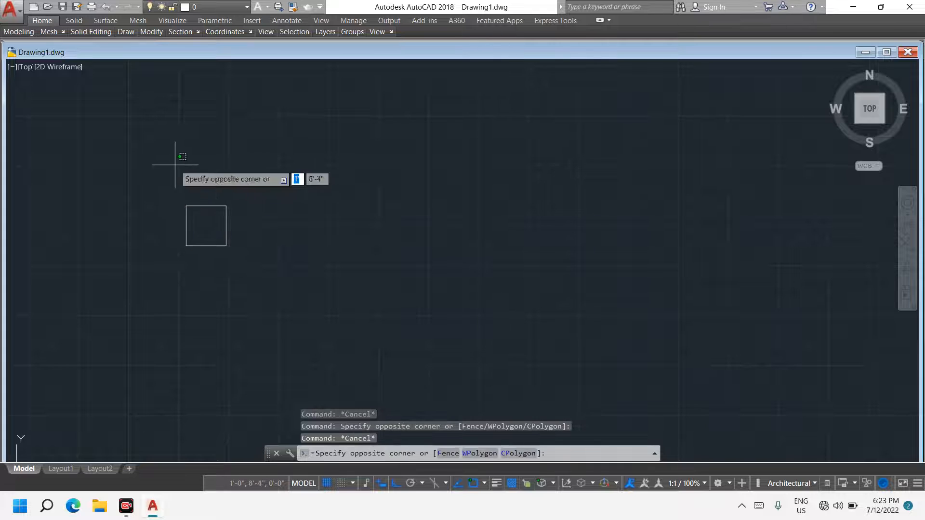
click(194, 223)
click(166, 174)
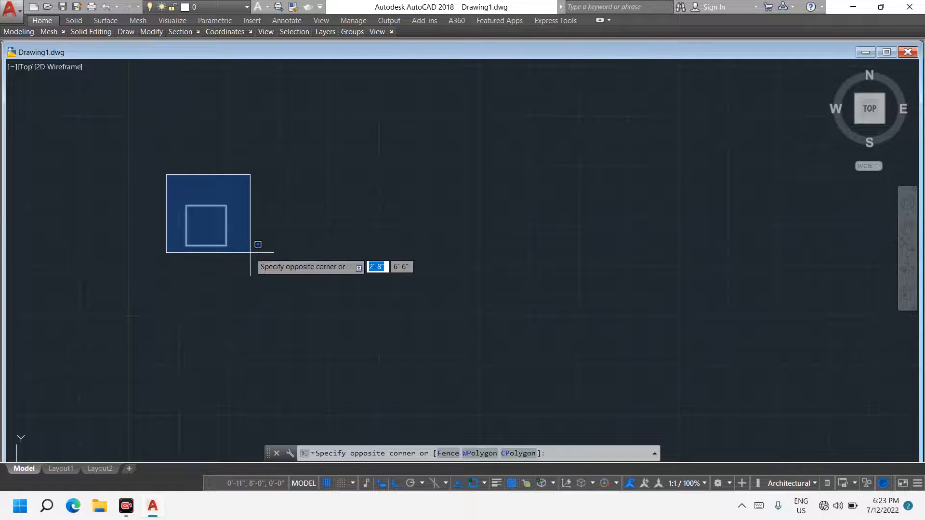
click(217, 266)
click(297, 287)
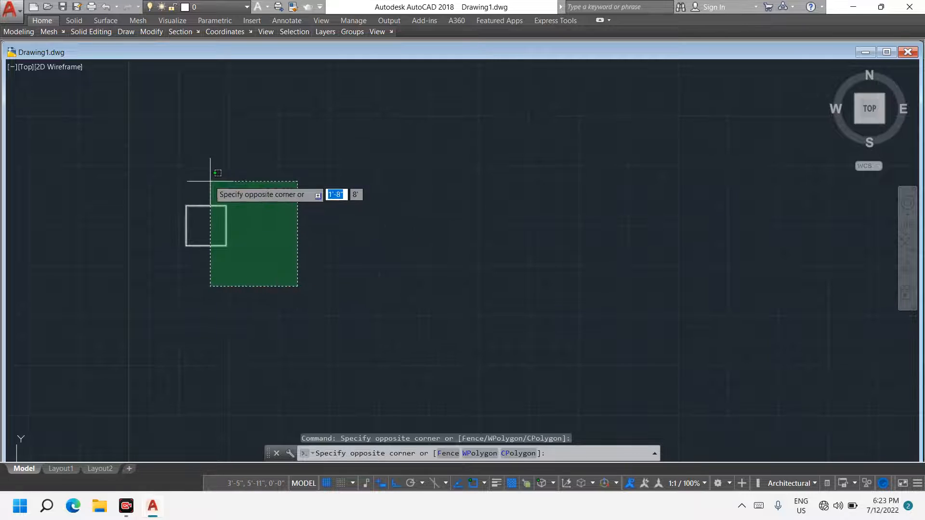
click(209, 181)
key(Escape)
click(303, 317)
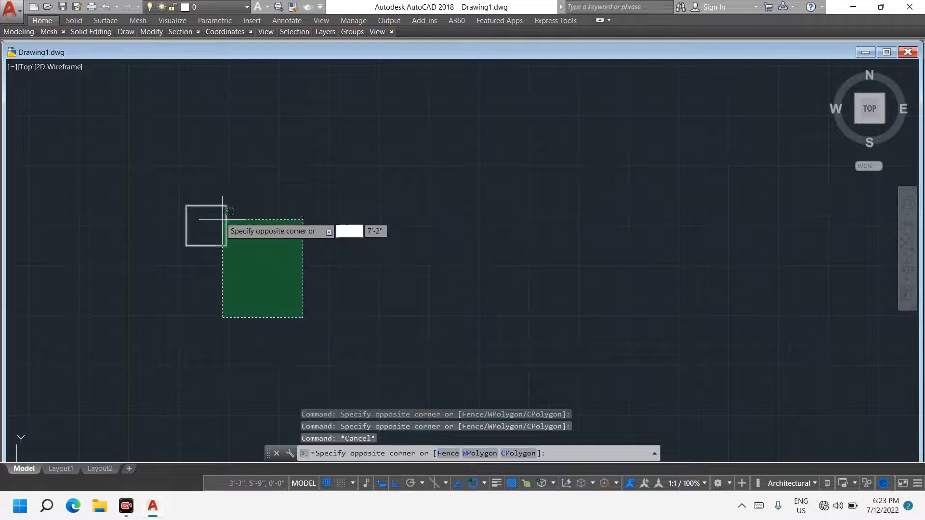
click(164, 164)
key(Escape)
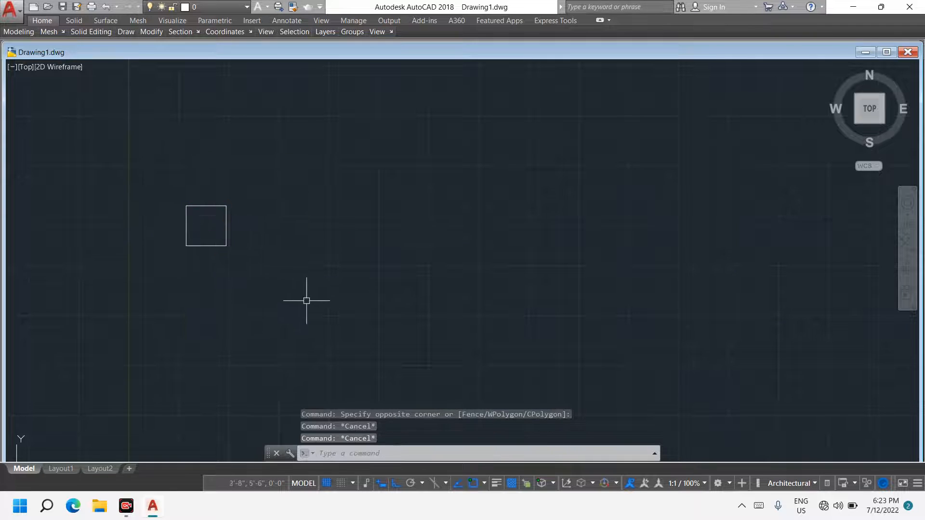
Copy the square 10' horizontally to the right with Ortho on, using the midpoint of its top edge as base point.
click(307, 300)
click(177, 136)
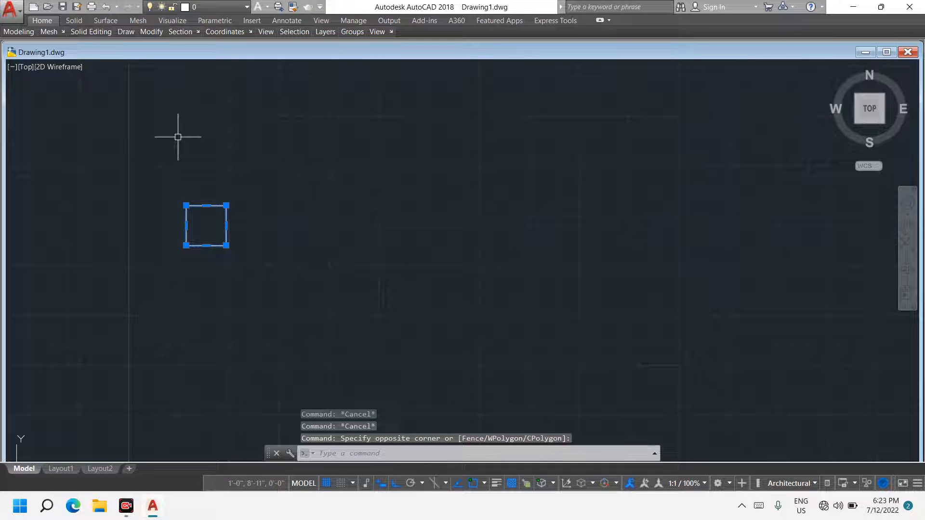
text(co)
key(Return)
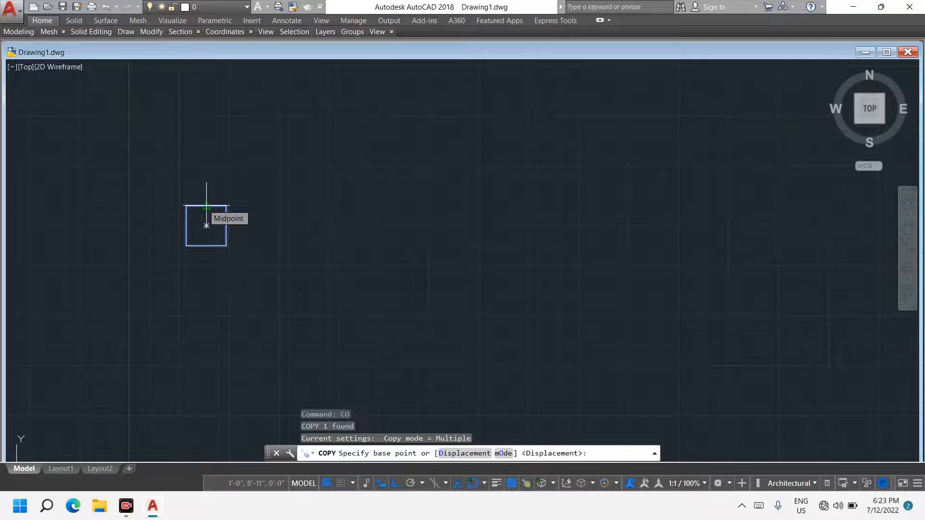
click(206, 206)
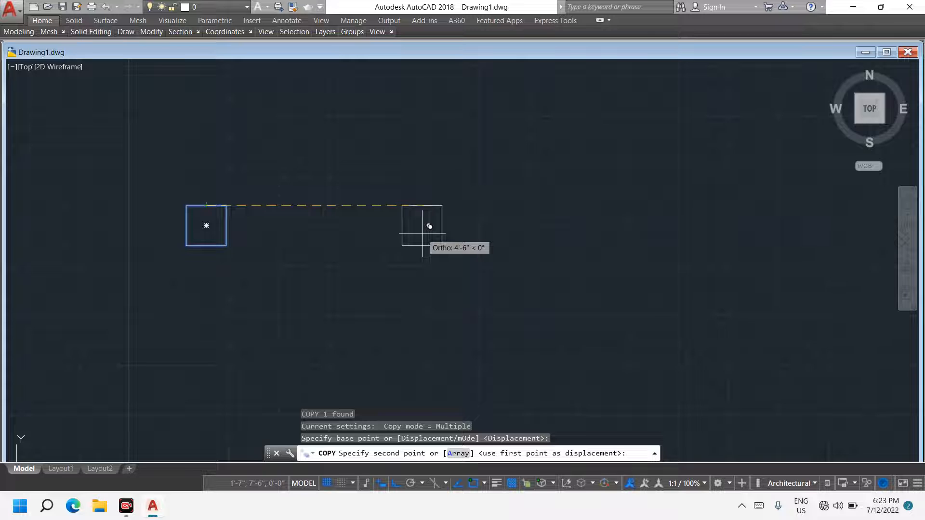
text(10)
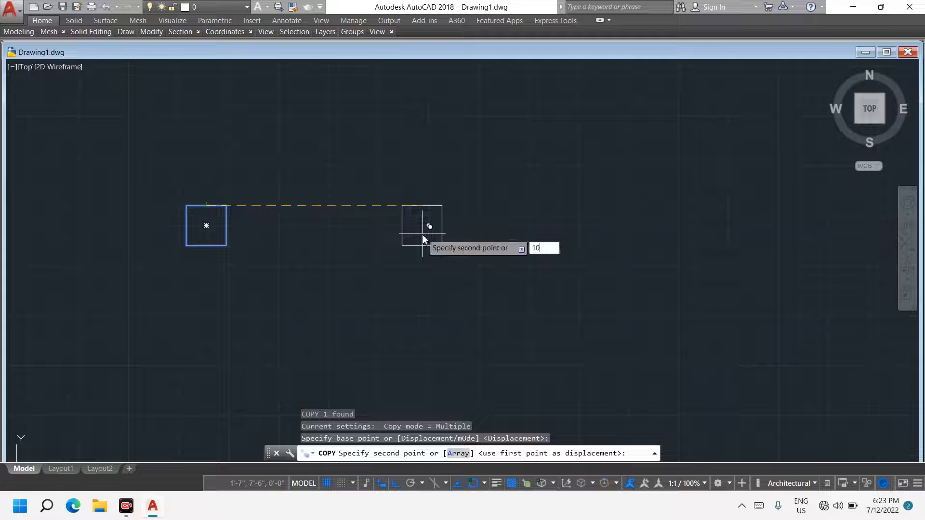
text(')
key(Return)
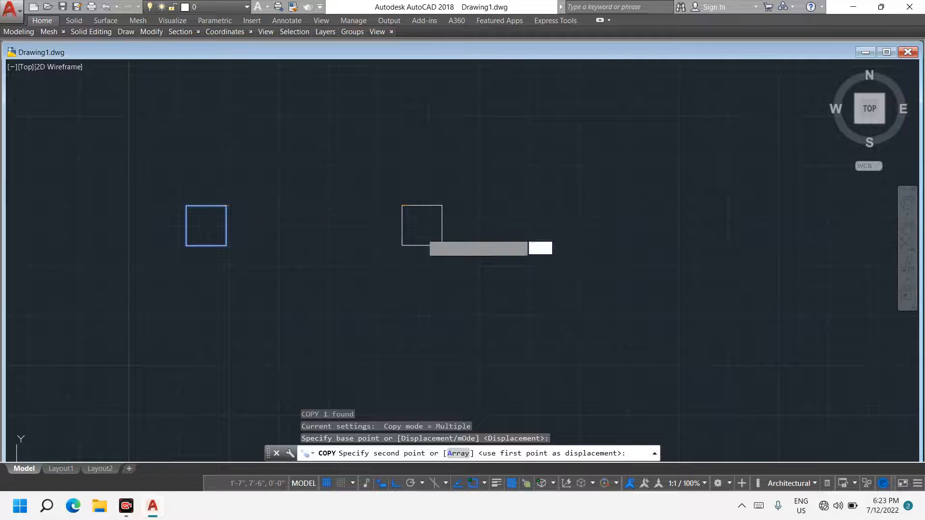
scroll(510, 241, down, 6)
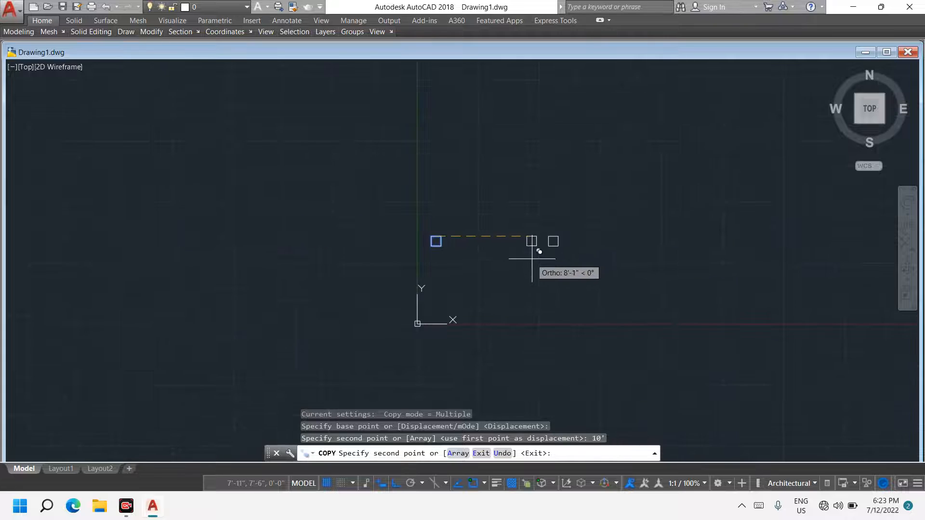
Copy the second square 4' horizontally to the right, using the midpoint of its top edge as base point.
key(Escape)
scroll(564, 251, up, 2)
middle_drag(564, 251, 477, 247)
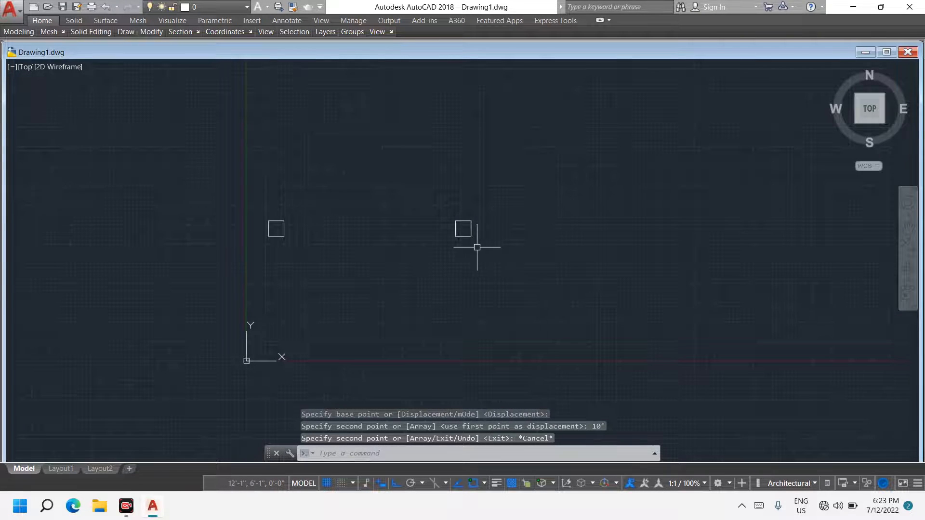
key(Escape)
scroll(481, 255, up, 2)
click(506, 281)
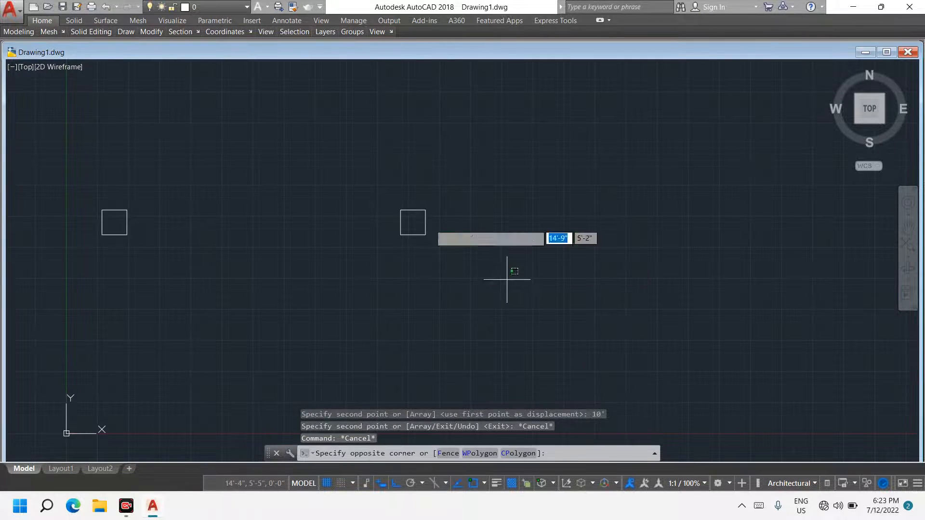
click(353, 170)
text(co)
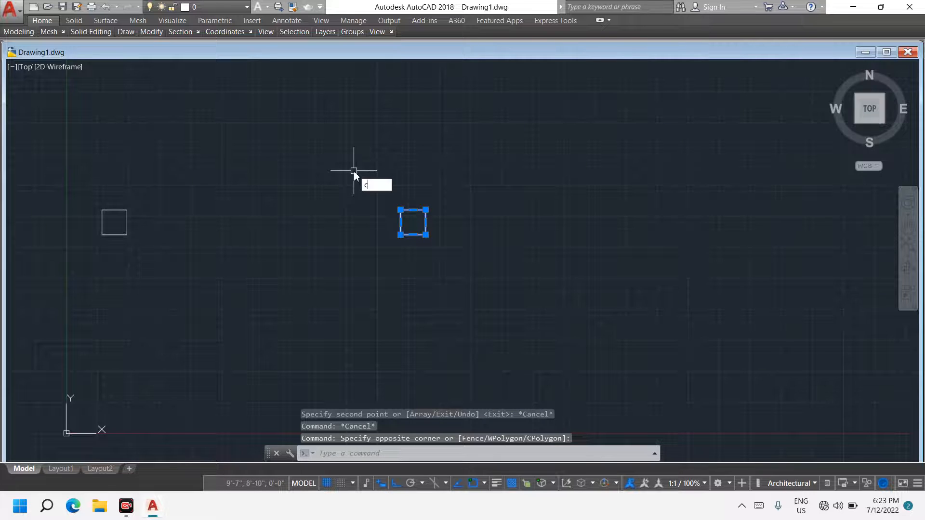
key(Return)
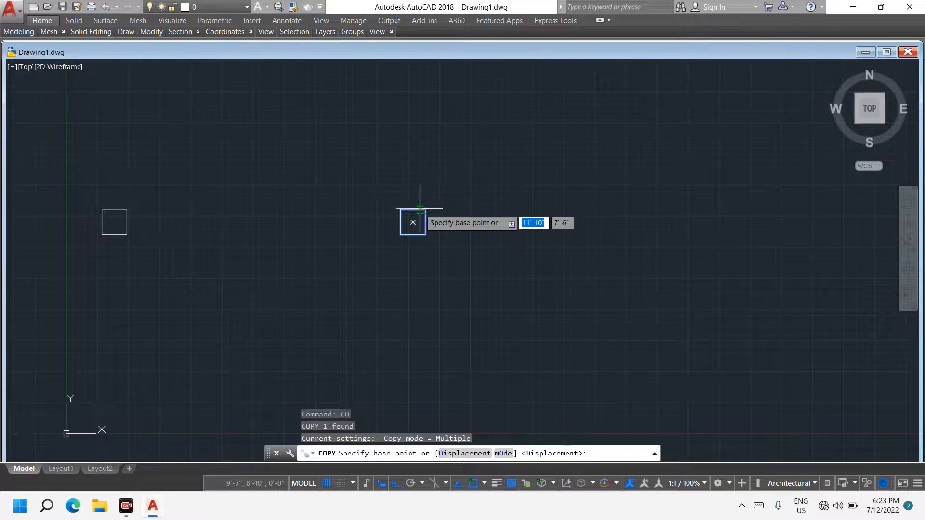
click(413, 210)
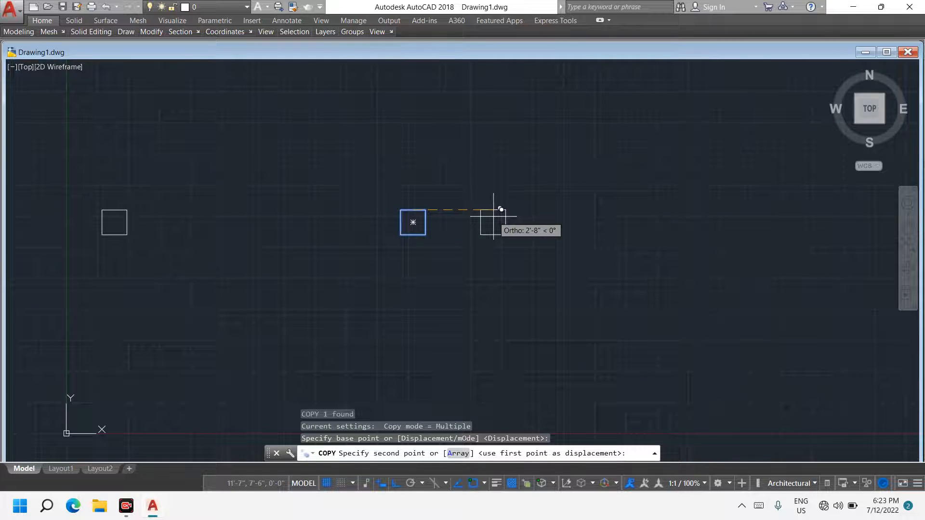
text(4)
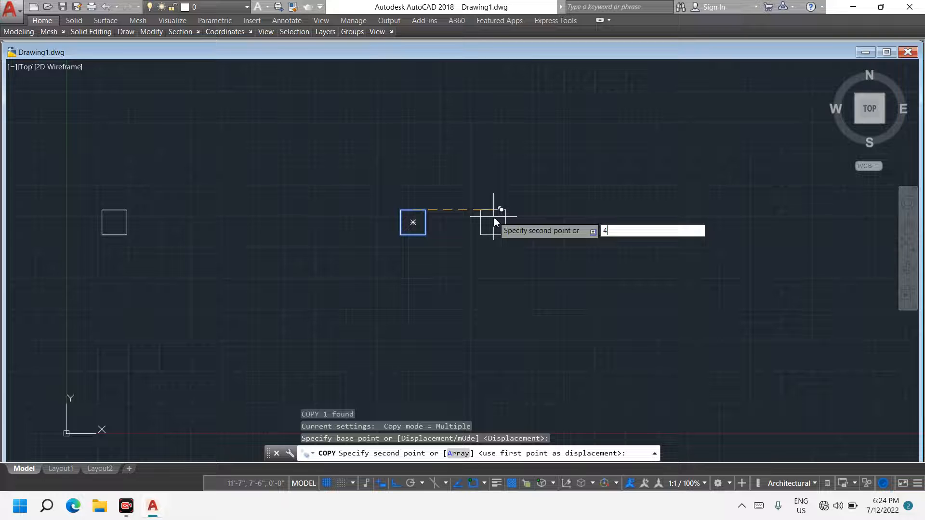
text(')
key(Return)
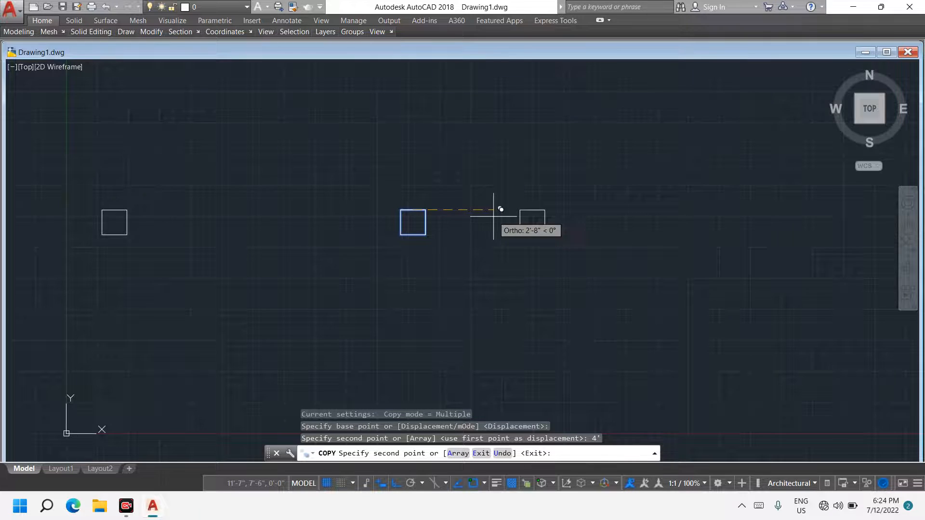
scroll(530, 222, down, 3)
key(Escape)
Copy the third square 10' horizontally to the right from the midpoint of its top edge, completing a row of four.
scroll(543, 227, up, 2)
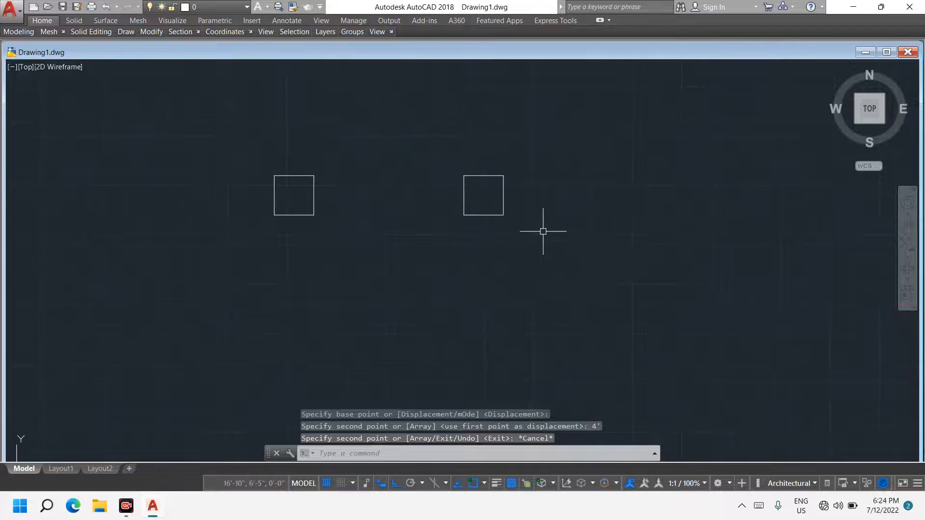
key(Escape)
click(549, 263)
click(433, 146)
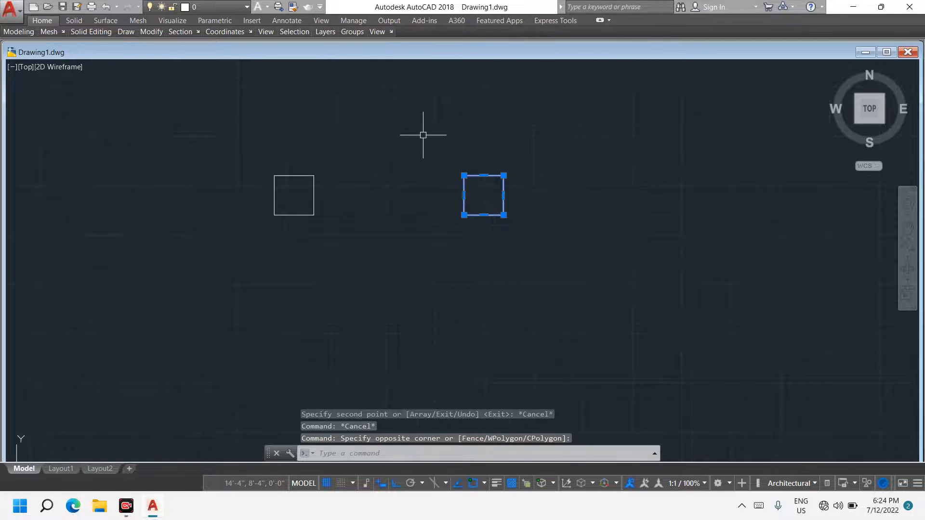
text(c)
key(BackSpace)
text(co)
key(Return)
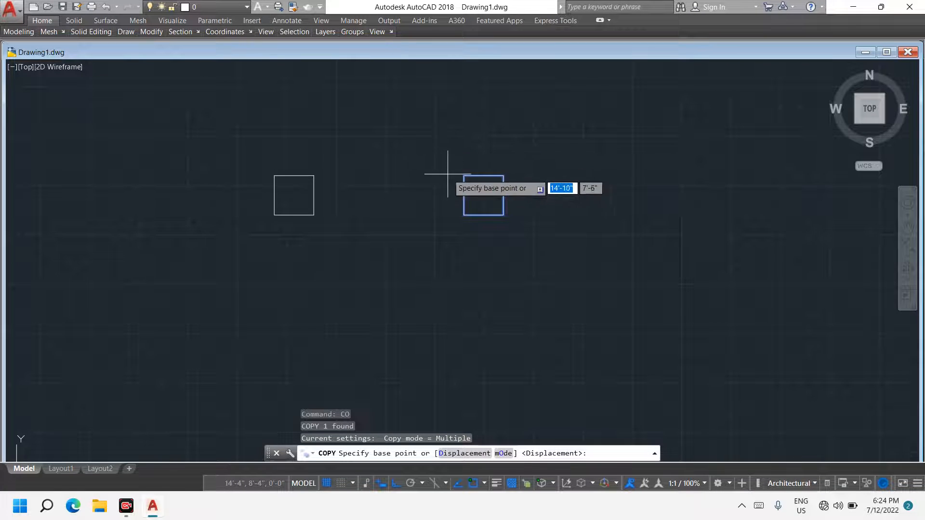
click(484, 195)
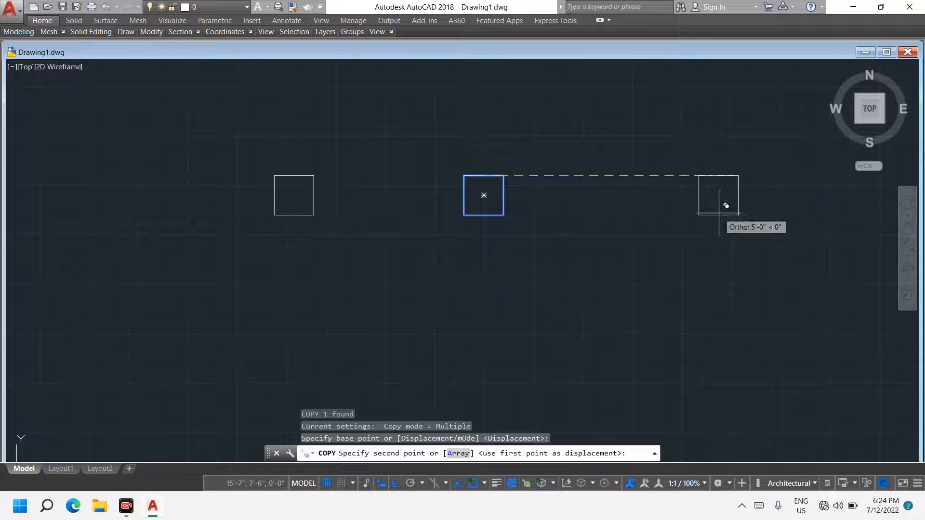
text(10')
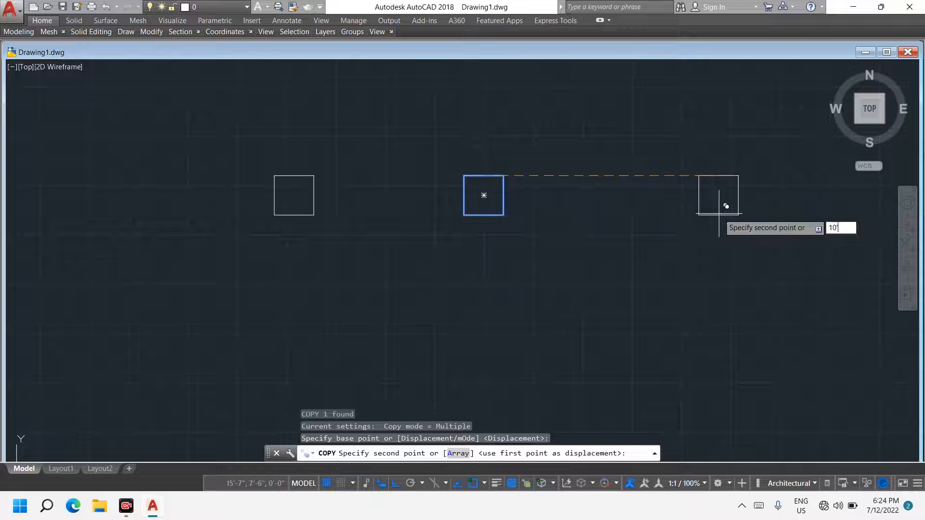
key(Return)
scroll(720, 202, down, 5)
key(Escape)
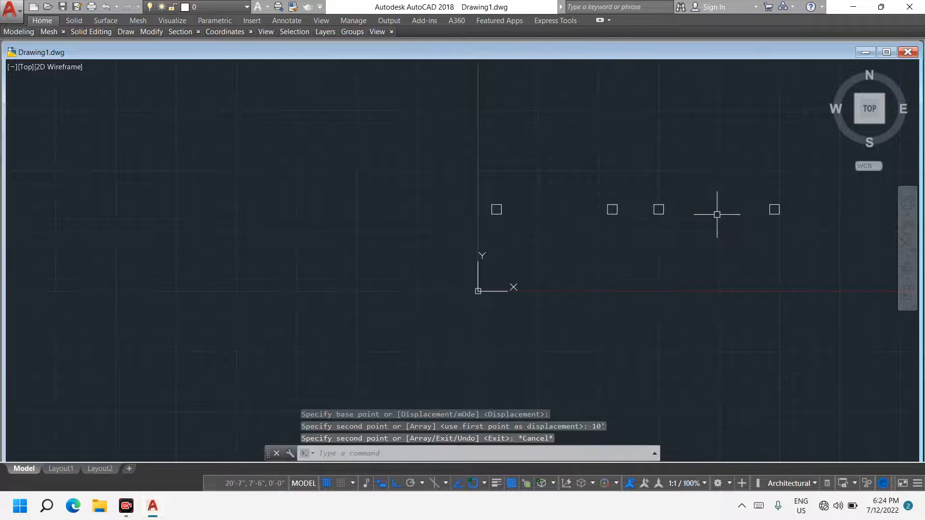
Move the UCS origin a short distance straight down along the Y axis, away from the row of squares.
mouse_move(716, 208)
middle_down()
mouse_move(681, 222)
mouse_move(633, 210)
middle_up()
scroll(633, 210, up, 2)
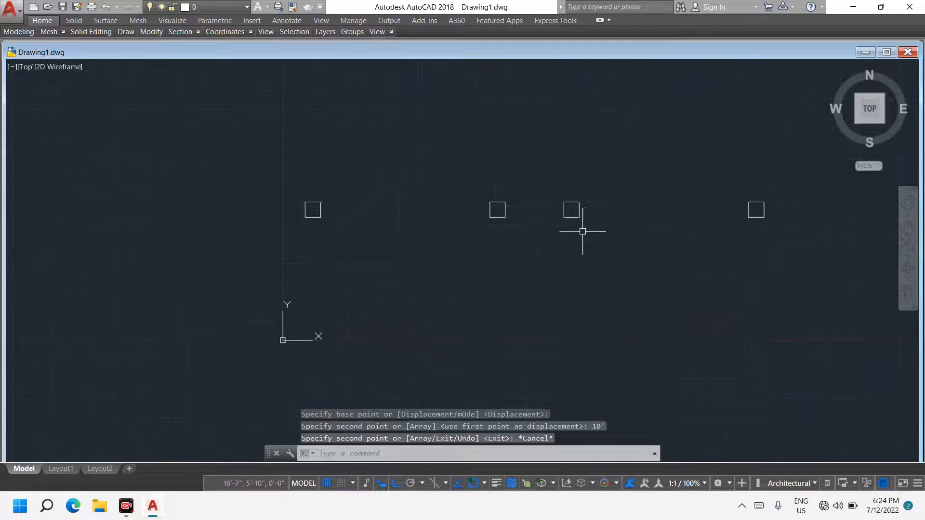
middle_drag(283, 316, 382, 249)
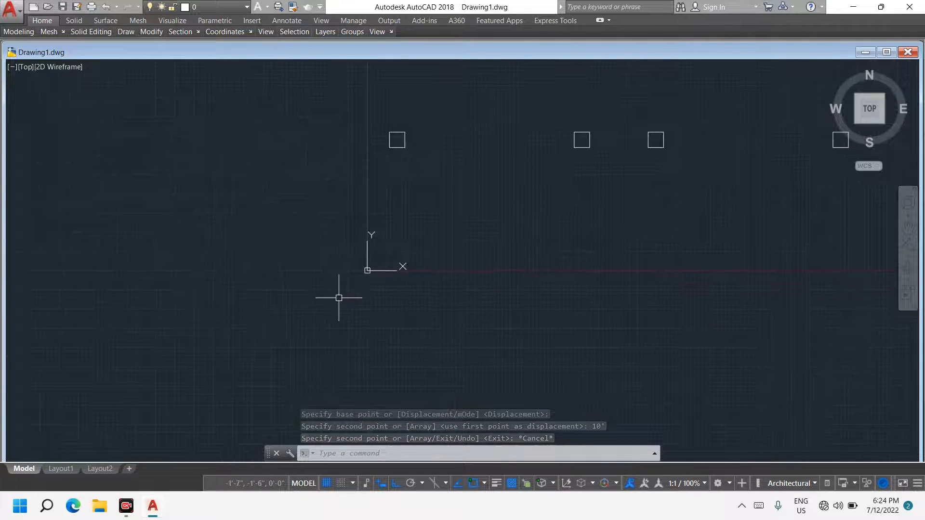
scroll(355, 290, up, 6)
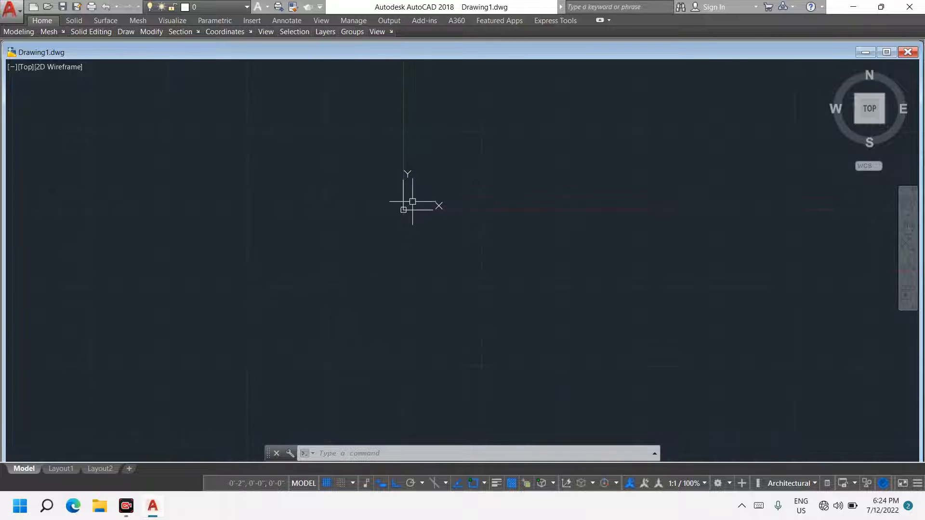
click(402, 209)
click(403, 209)
click(410, 335)
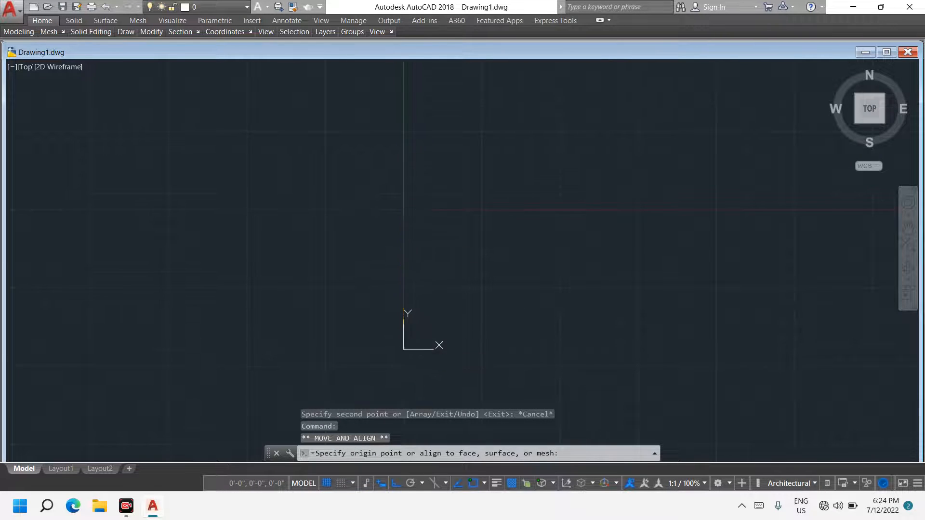
scroll(500, 258, down, 3)
middle_drag(499, 258, 340, 363)
middle_drag(636, 247, 516, 250)
key(Escape)
key(Escape)
key(Escape)
Copy all four squares 14' straight down, using the midpoint of the rightmost square's right edge as base point.
click(692, 267)
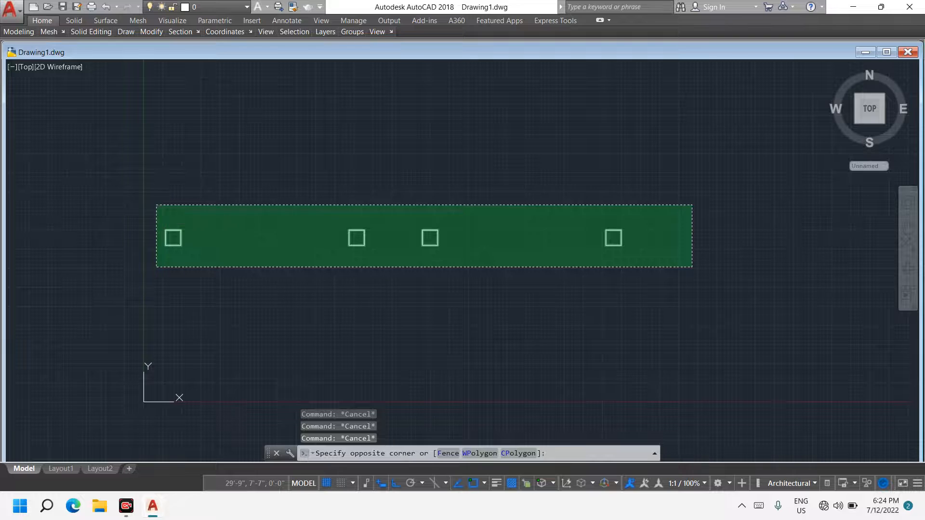
click(154, 204)
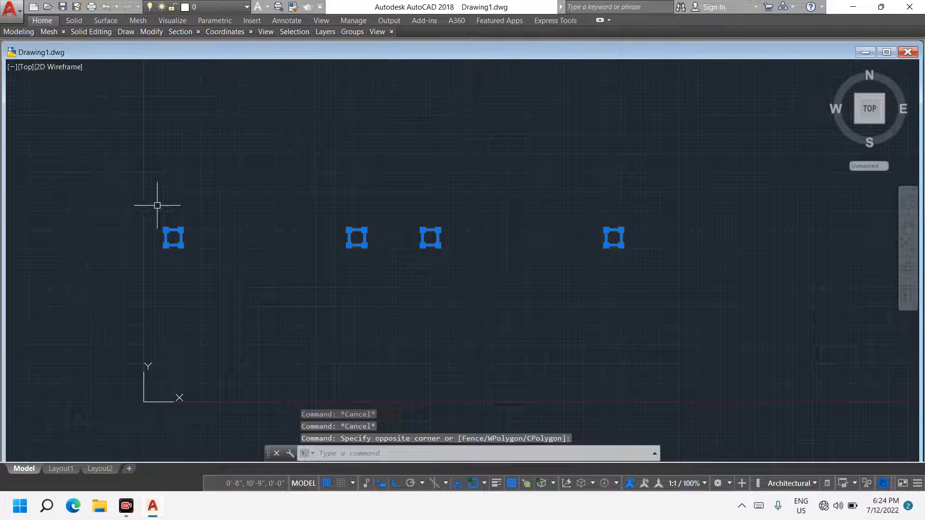
text(co)
key(Return)
scroll(635, 243, up, 4)
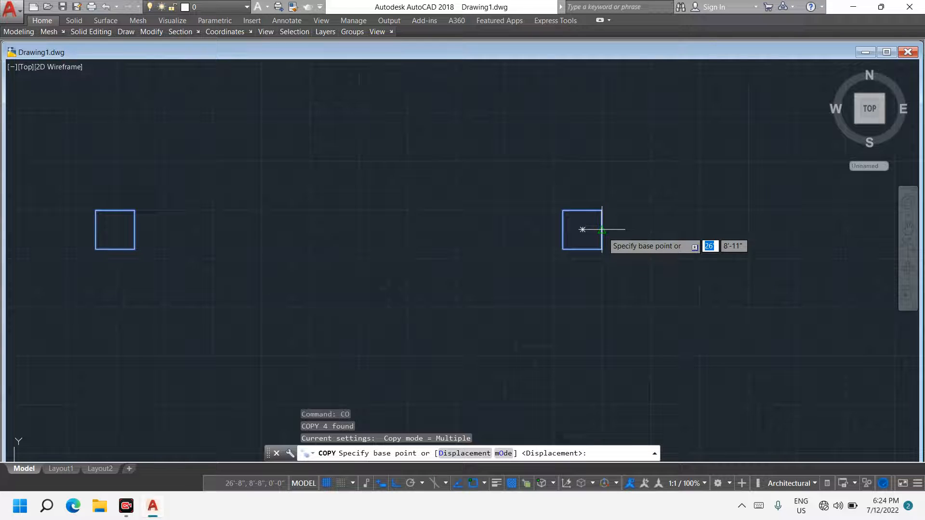
click(601, 230)
scroll(597, 318, down, 4)
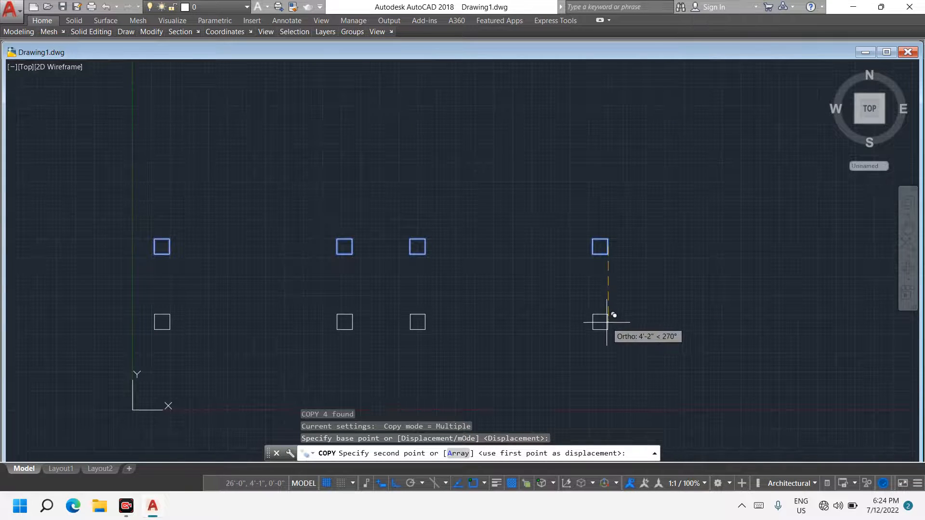
text(14)
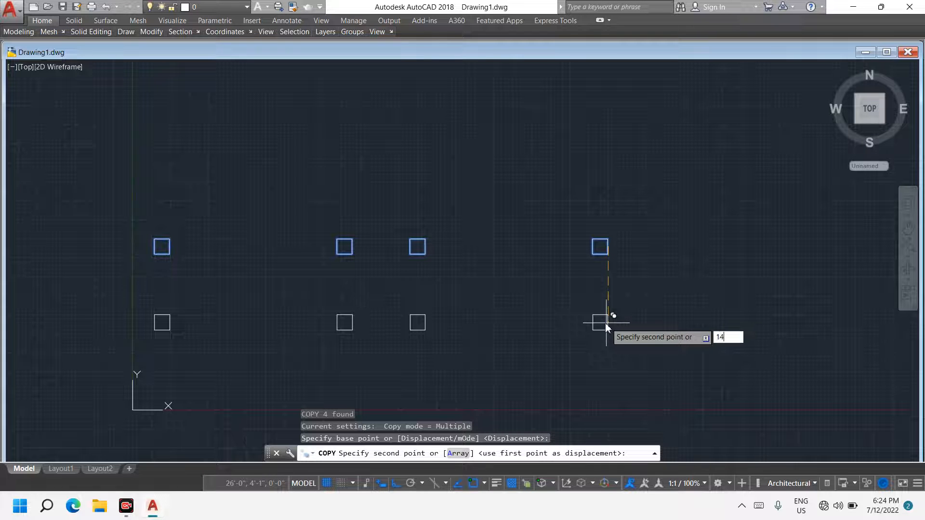
key(Return)
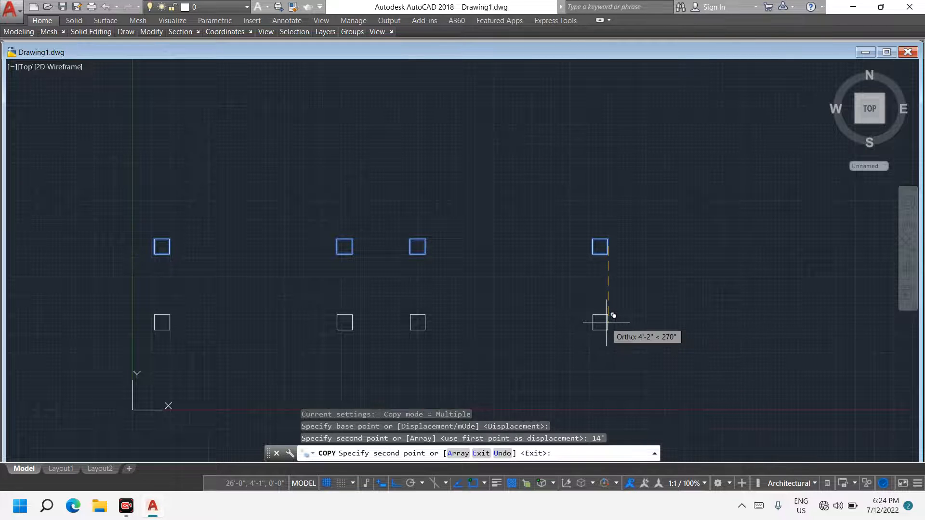
key(Escape)
Move the UCS origin straight down until it lies below the lower row of squares.
middle_drag(605, 345, 569, 298)
scroll(576, 328, down, 3)
middle_drag(577, 328, 556, 308)
scroll(522, 282, up, 2)
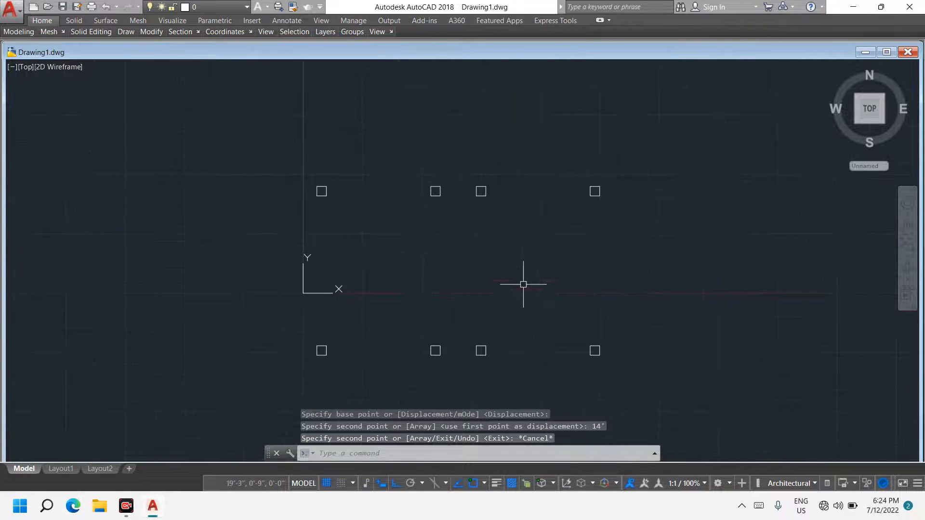
mouse_move(307, 280)
middle_down()
mouse_move(498, 285)
mouse_move(488, 295)
middle_up()
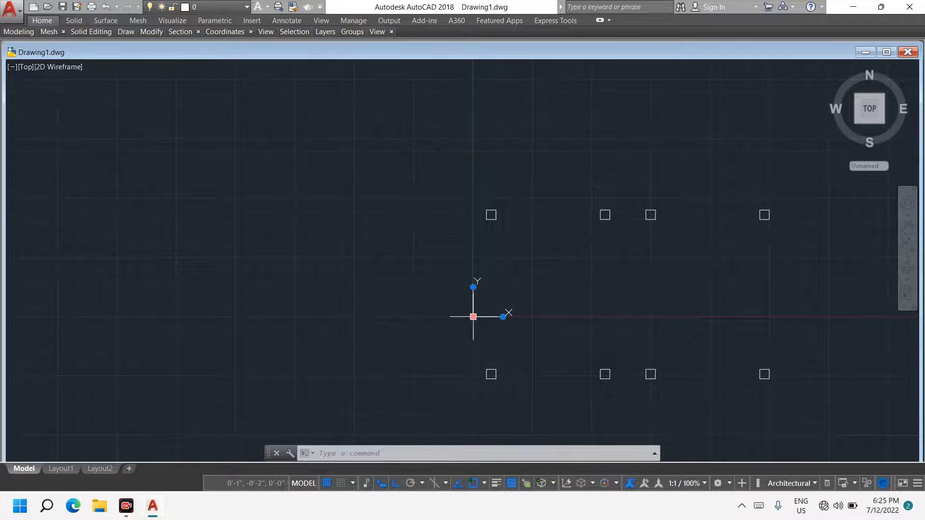
click(473, 317)
middle_drag(477, 374, 477, 302)
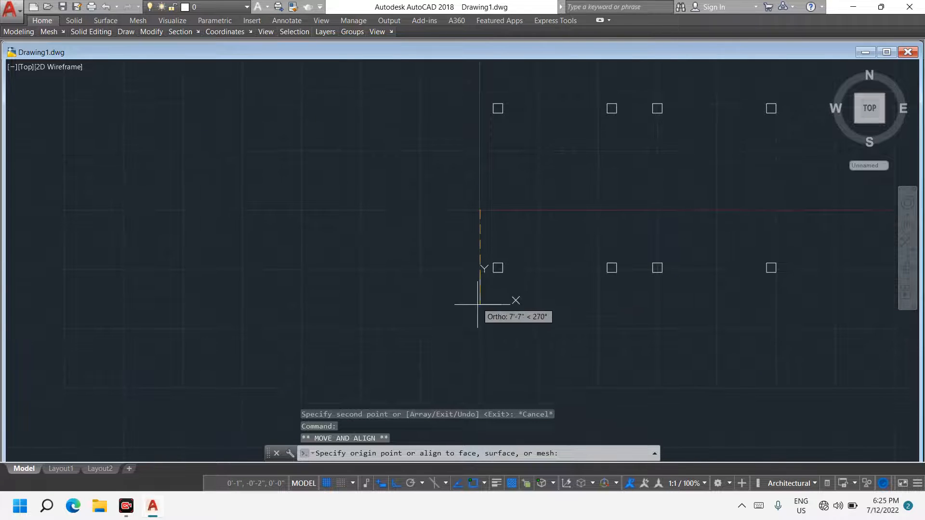
middle_drag(495, 366, 495, 315)
click(477, 356)
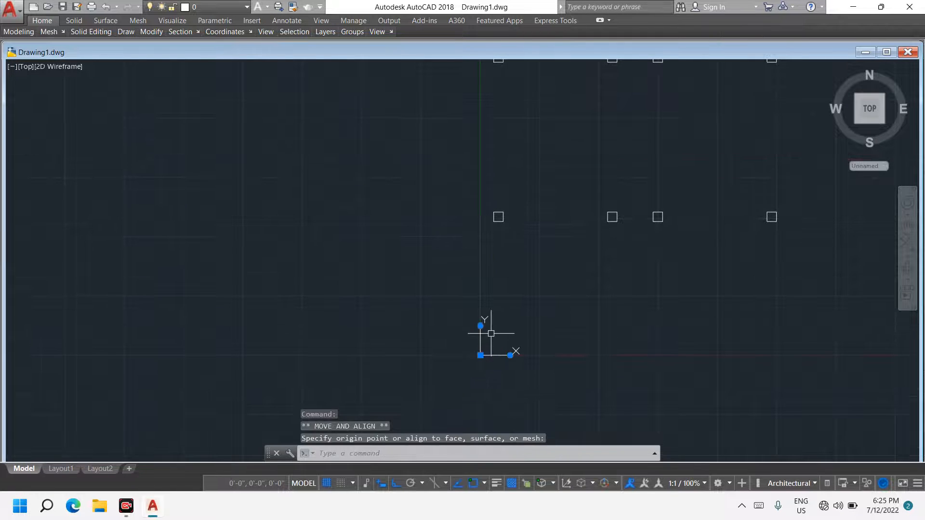
key(Escape)
Copy the upper row of four squares 14' straight up, using the midpoint of the rightmost square's right edge as base point.
middle_drag(504, 283, 367, 388)
middle_drag(476, 233, 473, 316)
scroll(549, 239, down, 6)
scroll(589, 245, up, 6)
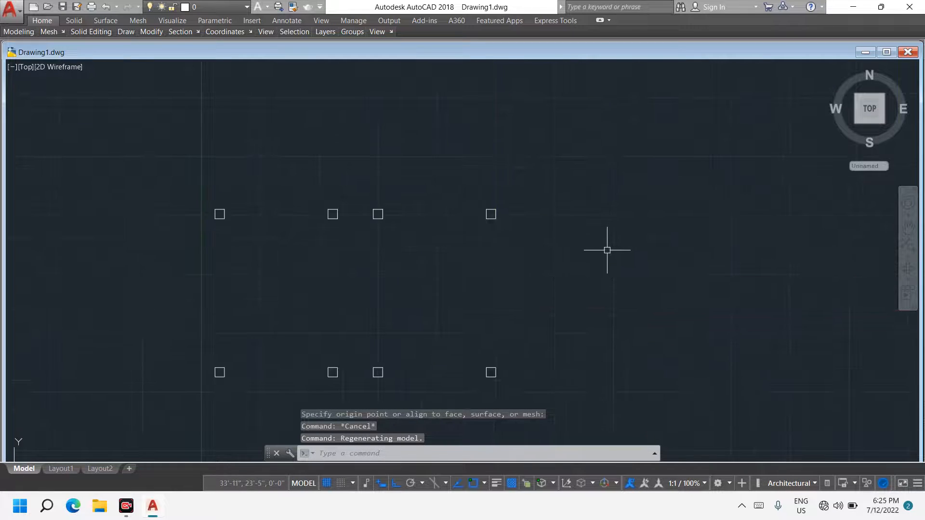
click(611, 255)
click(208, 189)
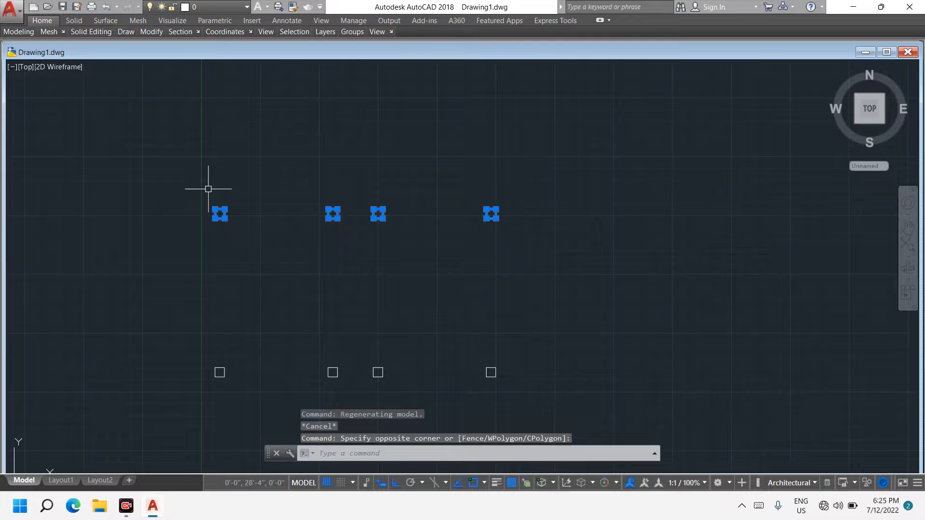
text(co)
key(Return)
scroll(491, 214, up, 8)
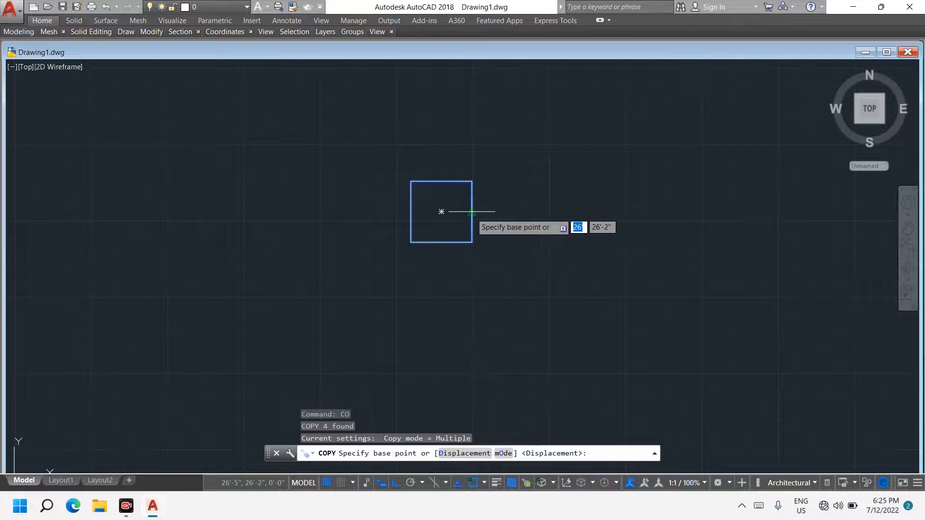
click(472, 212)
scroll(481, 227, down, 10)
middle_drag(495, 241, 489, 246)
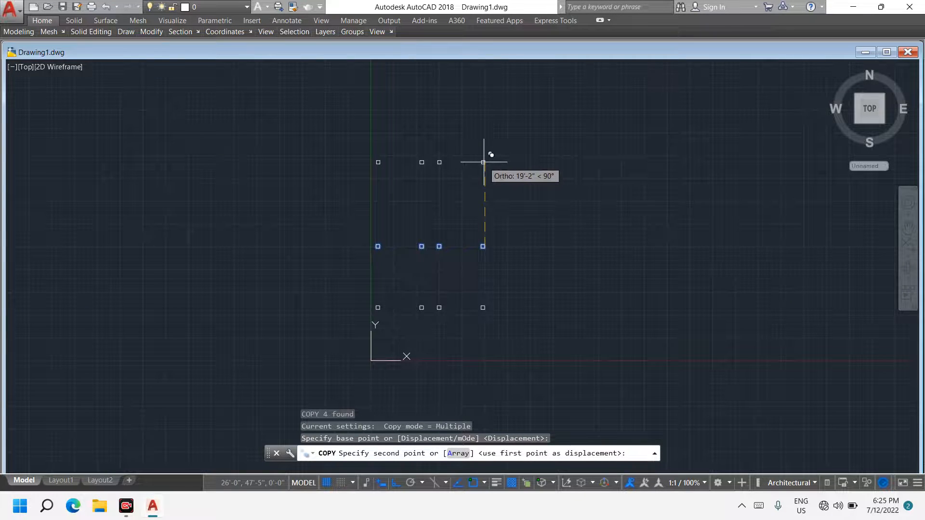
text(14)
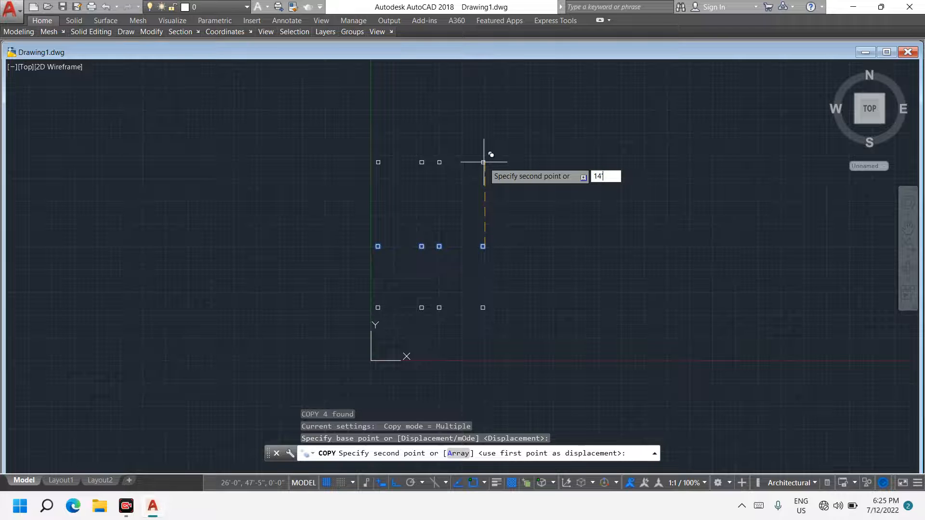
key(Return)
key(Escape)
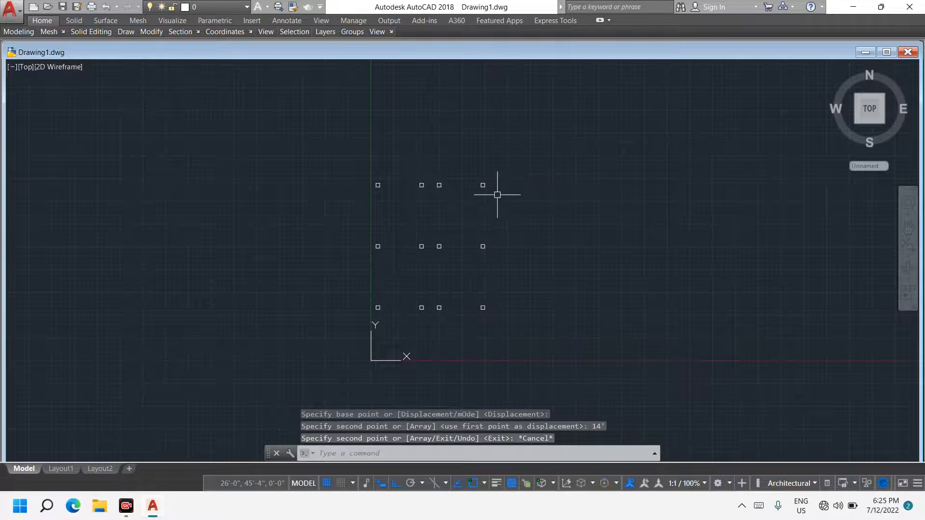
scroll(407, 290, up, 2)
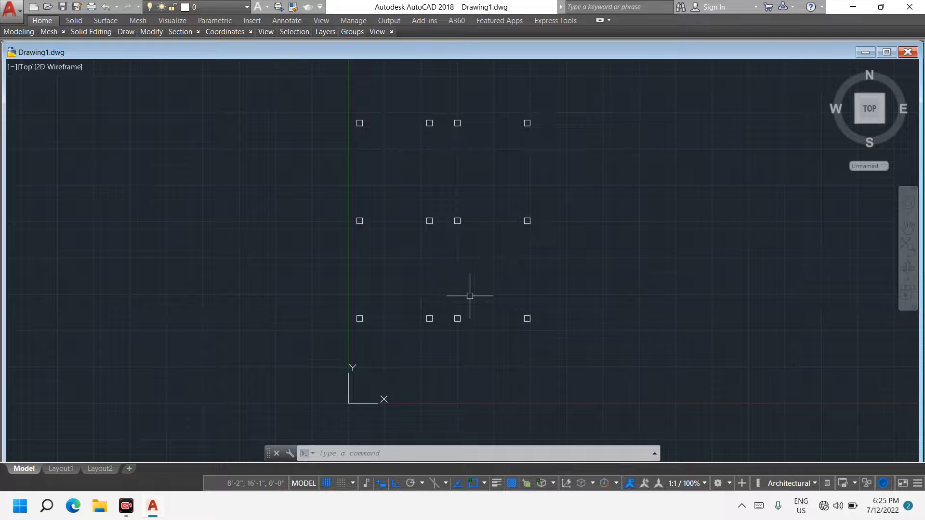
scroll(424, 198, up, 2)
middle_drag(416, 189, 392, 206)
scroll(409, 212, down, 4)
scroll(411, 218, up, 5)
key(Escape)
key(Escape)
key(Escape)
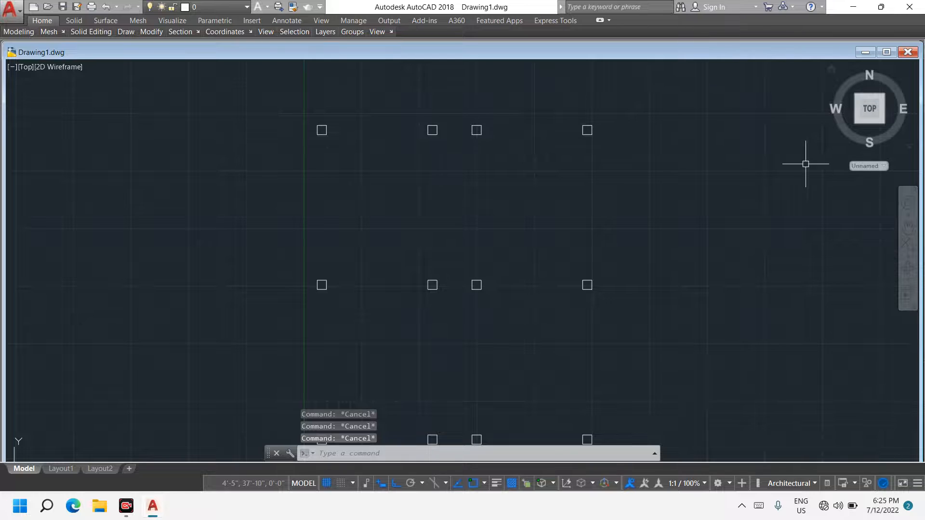
Orient the drawing to the Top view and maximize the drawing window within the application.
click(868, 108)
click(902, 484)
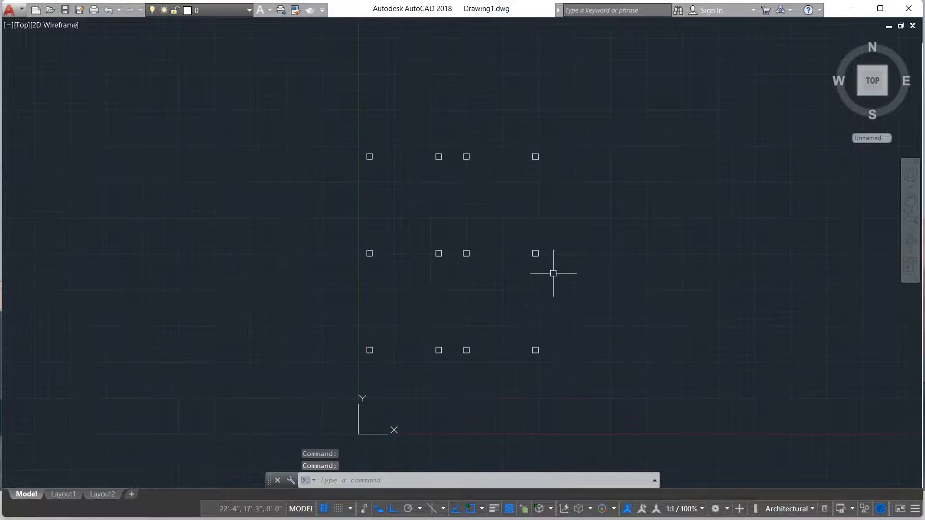
click(904, 510)
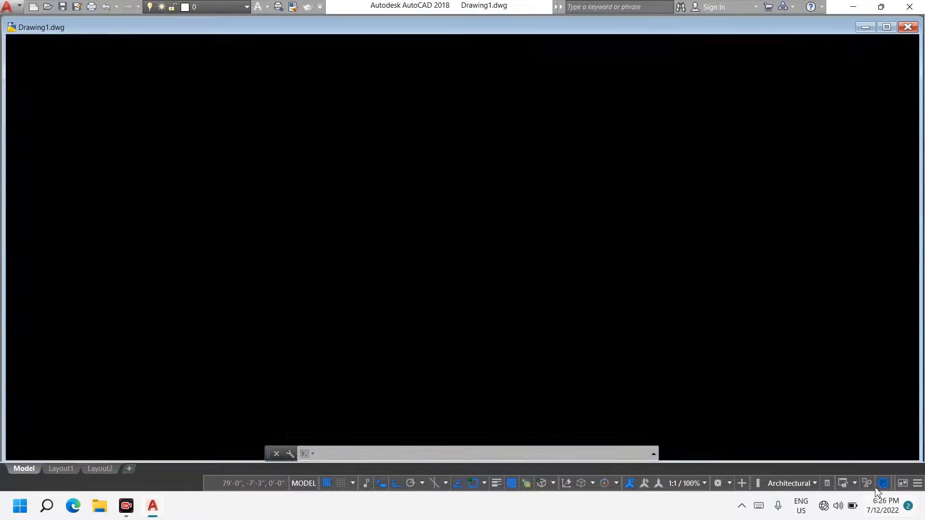
scroll(578, 276, down, 2)
middle_drag(557, 256, 450, 276)
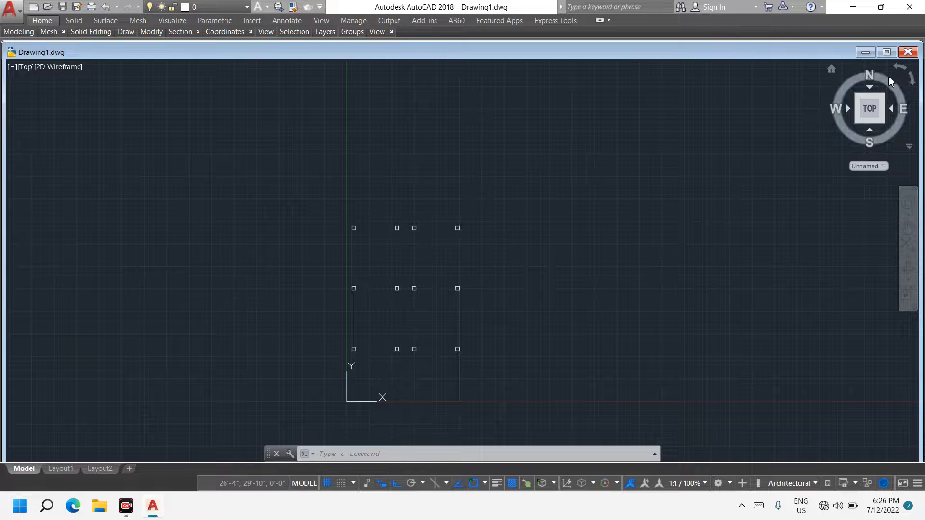
click(888, 52)
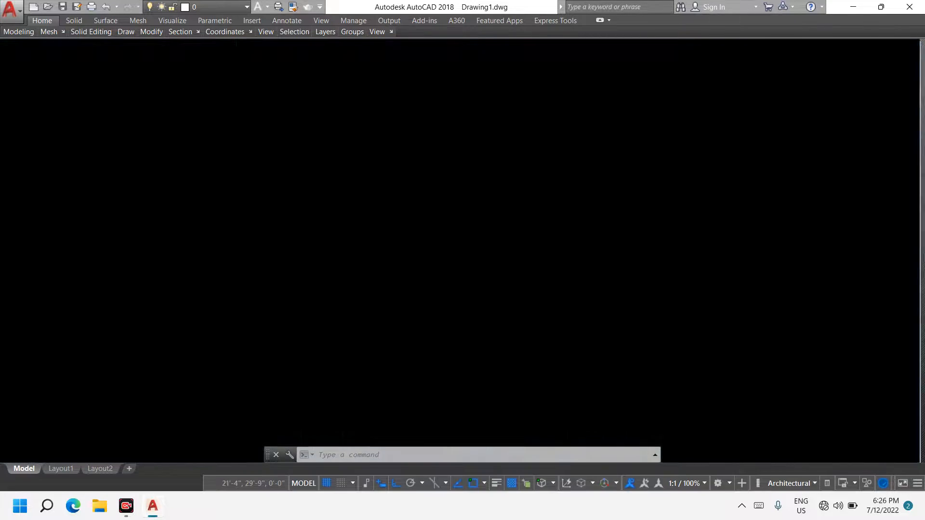
scroll(524, 271, up, 3)
middle_drag(319, 233, 366, 227)
key(Escape)
key(Escape)
key(Escape)
text(l)
key(Return)
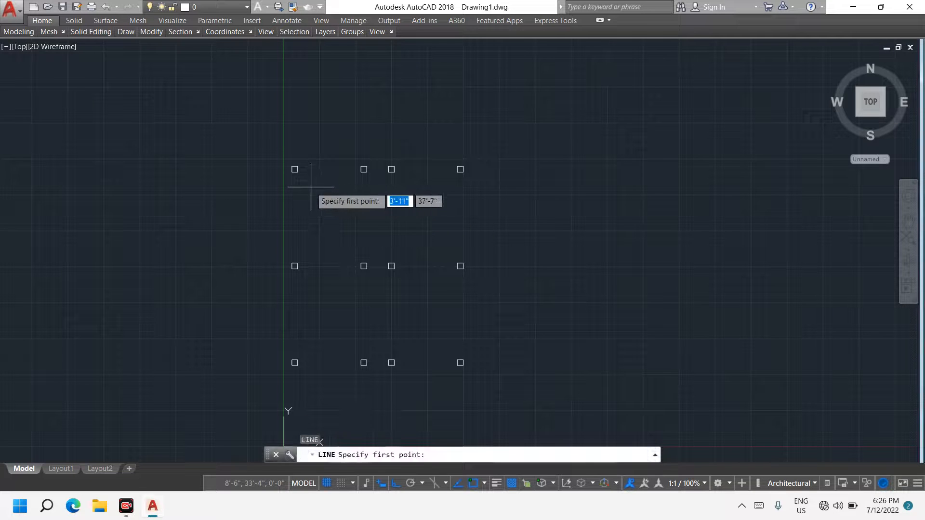
scroll(298, 163, up, 10)
scroll(392, 200, down, 7)
key(Escape)
key(Escape)
key(Escape)
key(Escape)
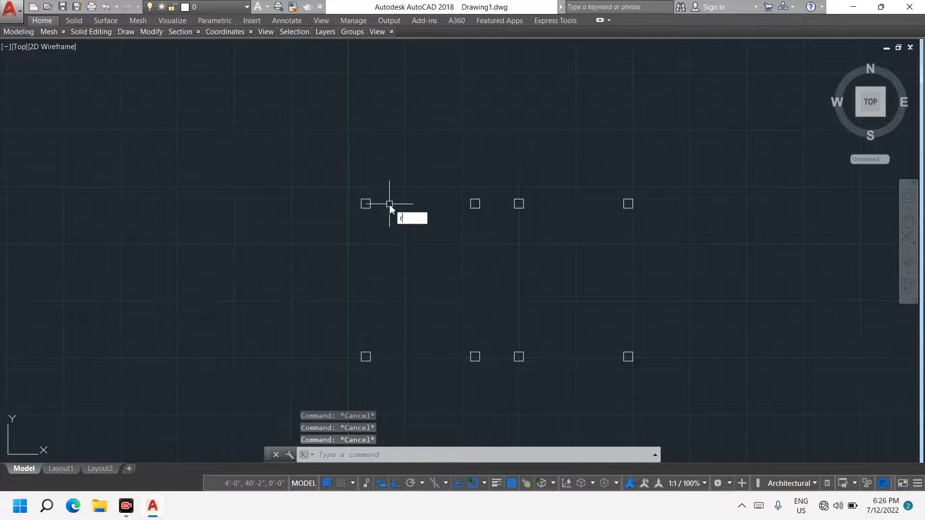
Draw a rectangle around the whole grid, from the top-left square's outer corner to the bottom-right square's outer corner.
text(re)
key(Return)
scroll(359, 195, up, 8)
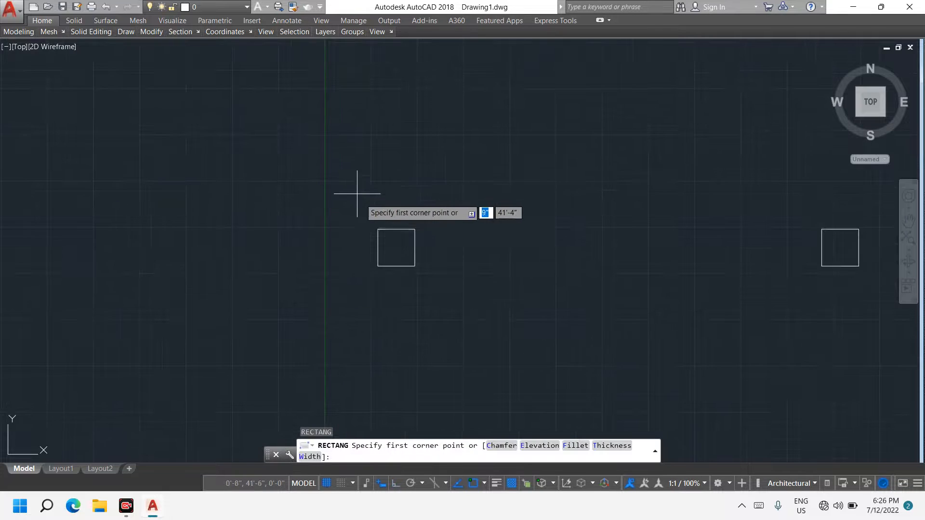
click(377, 229)
middle_drag(626, 328, 334, 165)
scroll(437, 257, down, 10)
middle_drag(524, 331, 495, 249)
scroll(494, 287, up, 10)
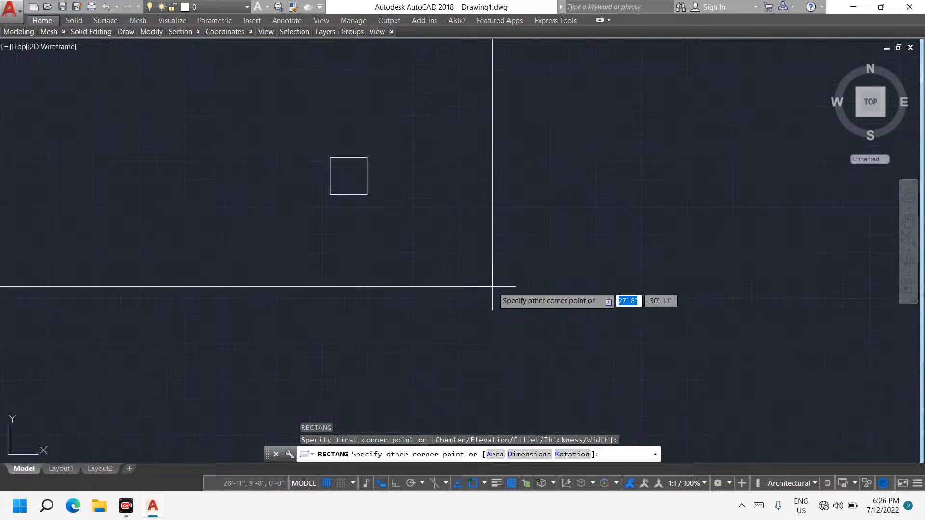
click(367, 193)
scroll(397, 192, down, 5)
middle_drag(445, 183, 527, 316)
scroll(525, 285, down, 4)
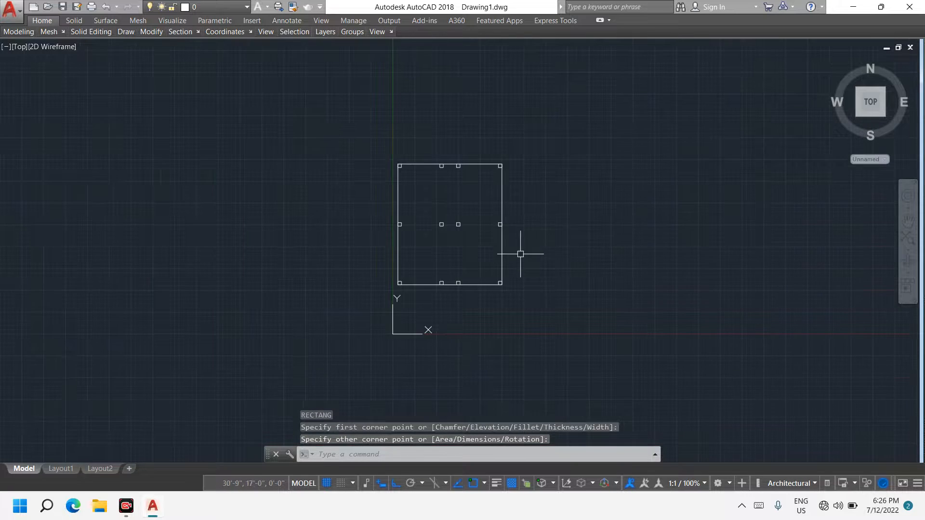
key(Escape)
key(Escape)
key(Escape)
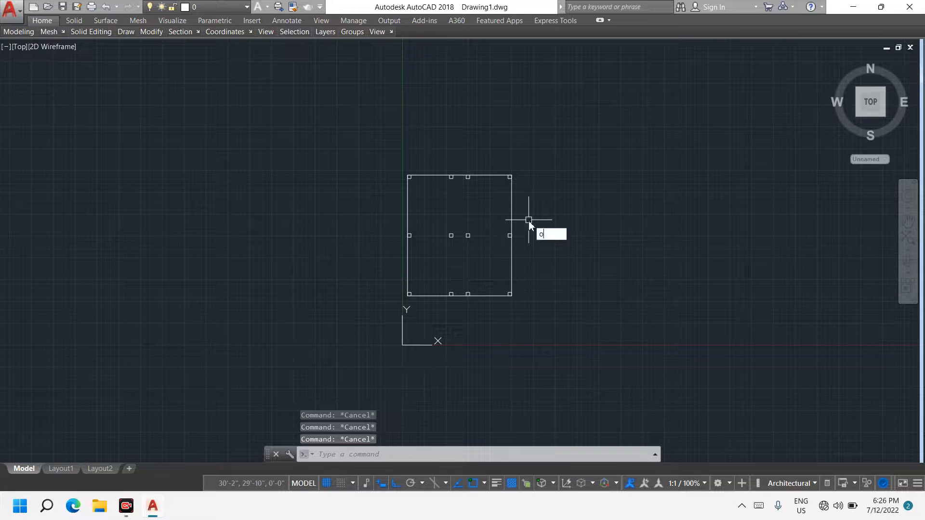
text(o)
key(Return)
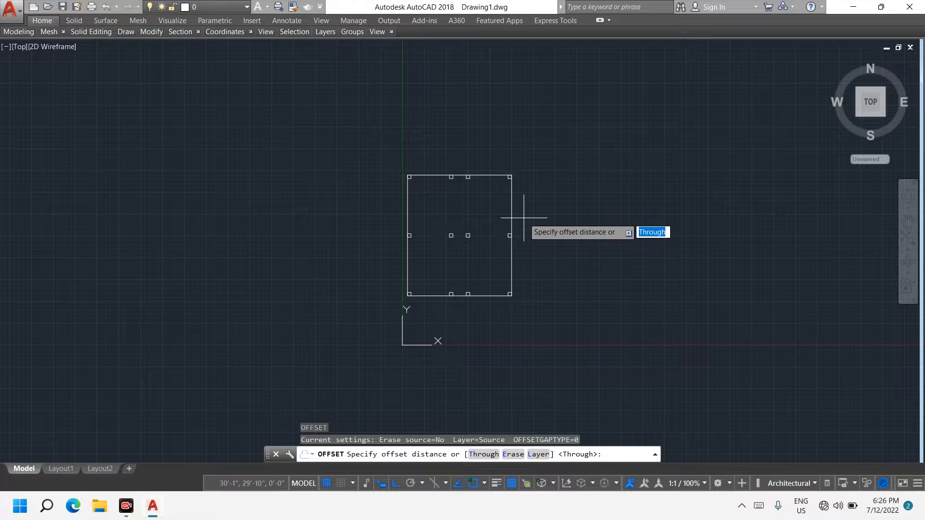
key(Escape)
key(Escape)
key(Escape)
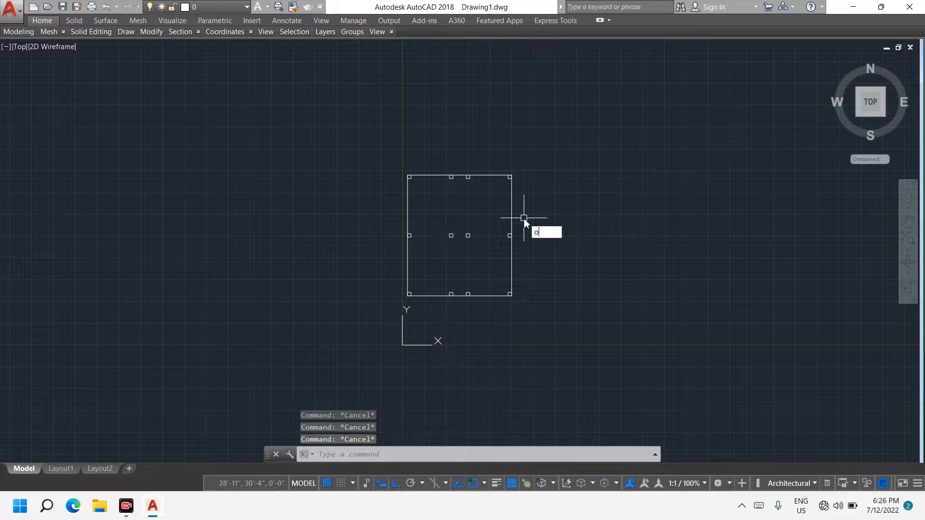
Offset the enclosing rectangle 10" inward.
text(o)
key(Return)
text(10")
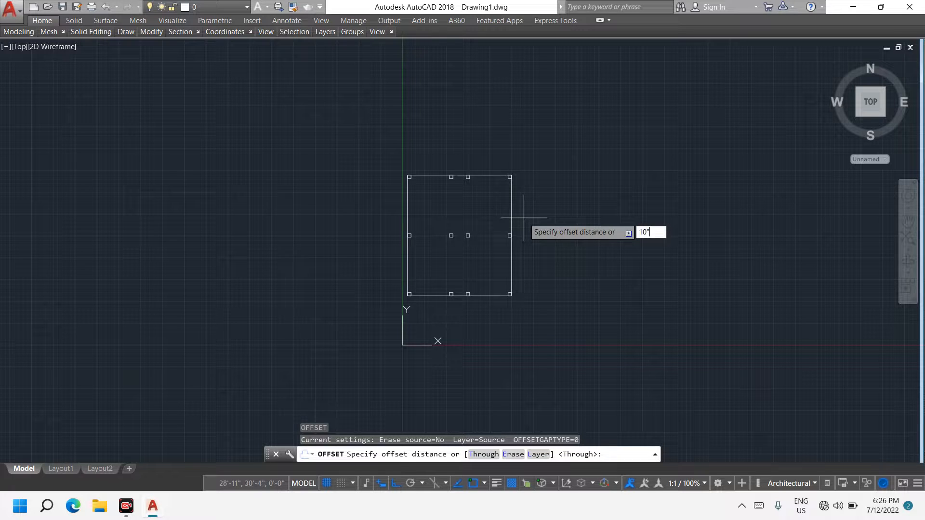
key(Return)
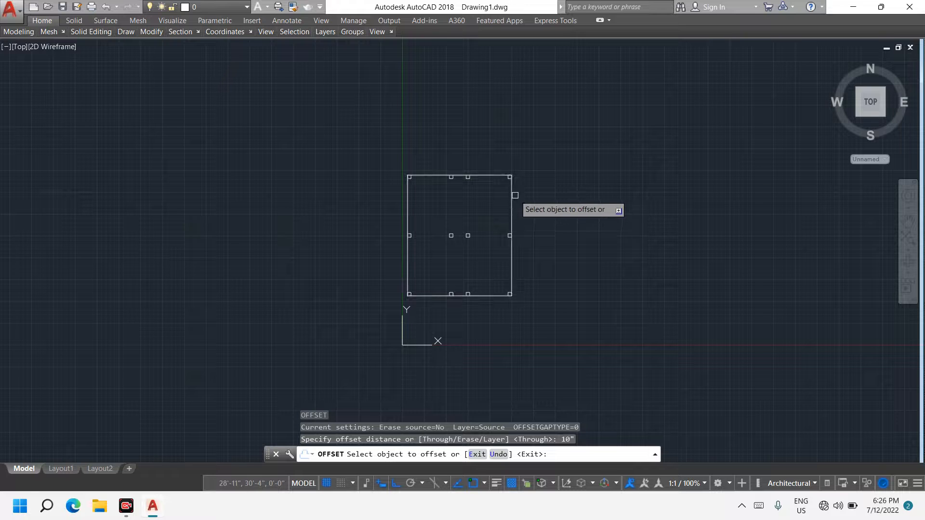
click(510, 199)
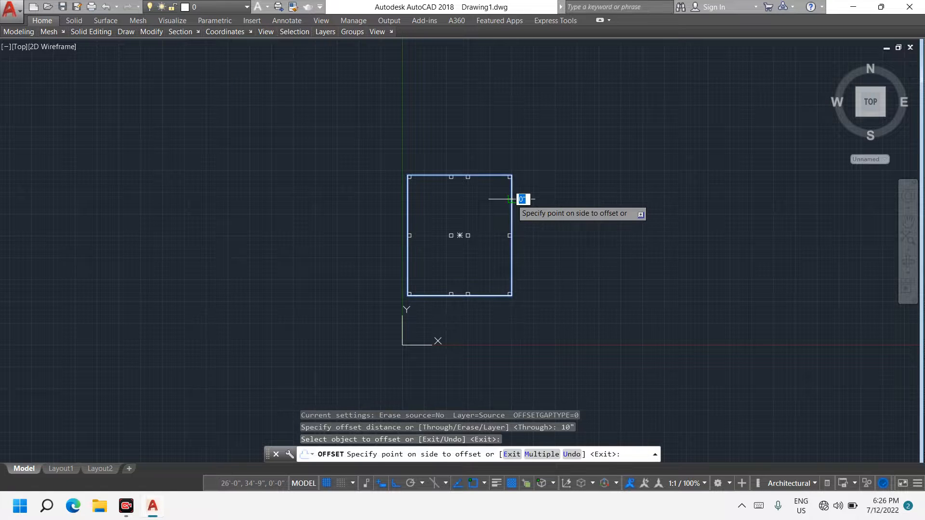
click(485, 213)
Examine how the inner offset rectangle meets the squares along the outline, and leave the Offset command.
scroll(512, 230, up, 8)
scroll(489, 262, down, 6)
mouse_move(376, 192)
middle_down()
mouse_move(475, 245)
mouse_move(445, 183)
middle_up()
scroll(428, 216, up, 2)
scroll(462, 241, down, 2)
middle_drag(475, 262, 431, 217)
scroll(456, 209, up, 2)
scroll(350, 244, up, 4)
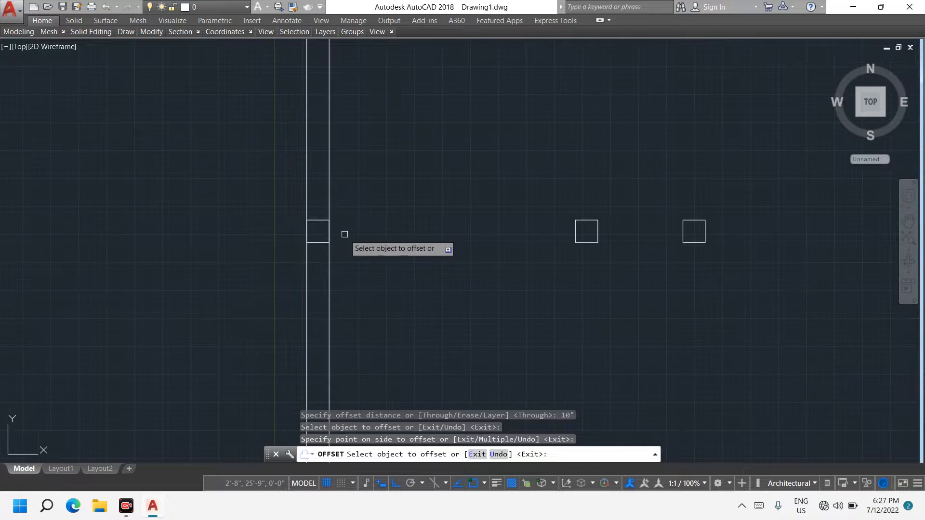
scroll(351, 234, down, 4)
scroll(339, 233, up, 8)
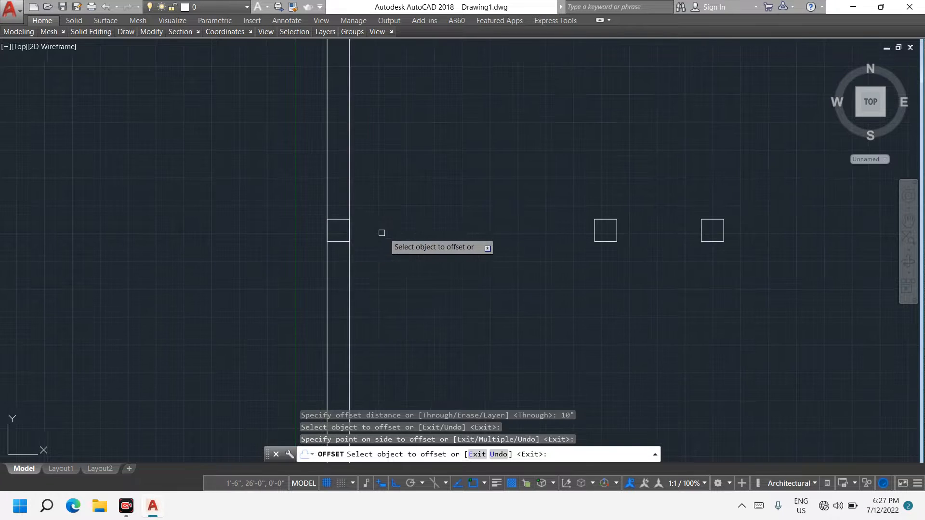
scroll(315, 238, down, 3)
key(Escape)
key(Escape)
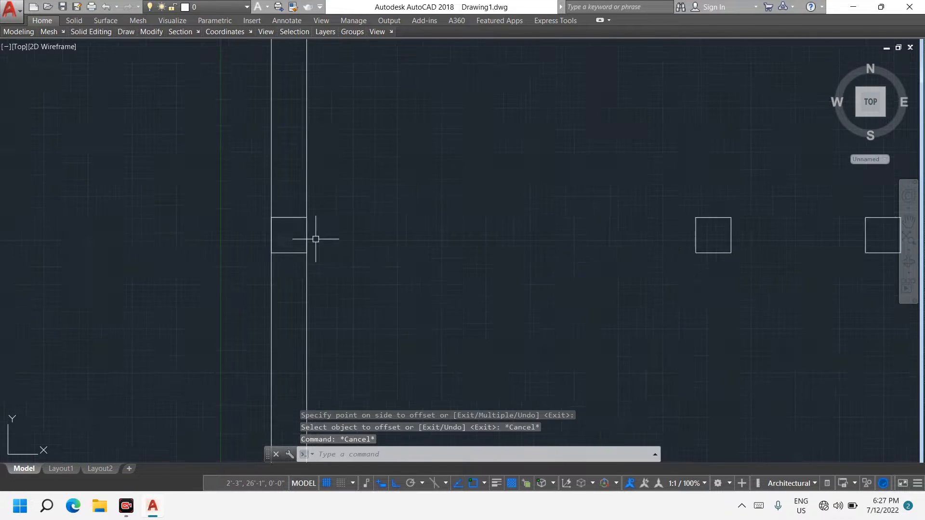
Draw a horizontal line from the middle row's leftmost square to its rightmost square, joining the midpoints of their inner edges.
scroll(316, 238, up, 5)
key(Escape)
key(Escape)
text(l)
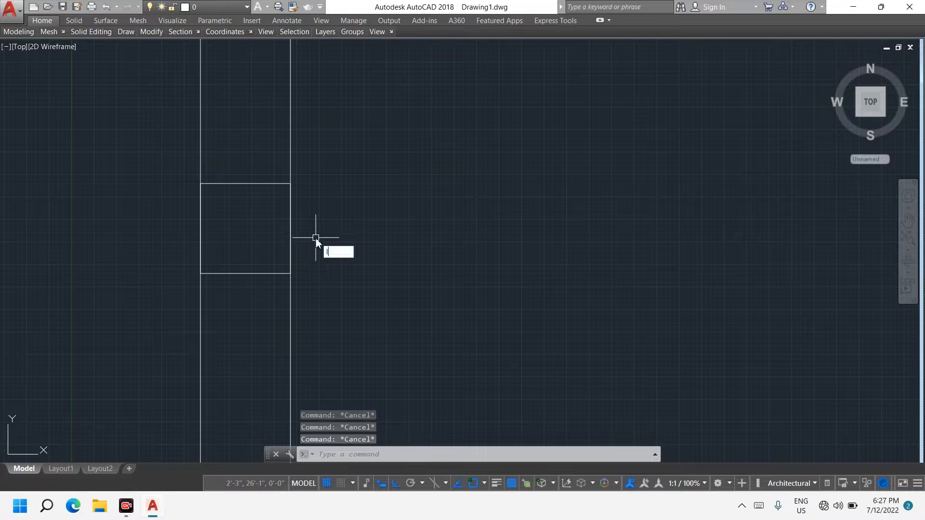
key(Return)
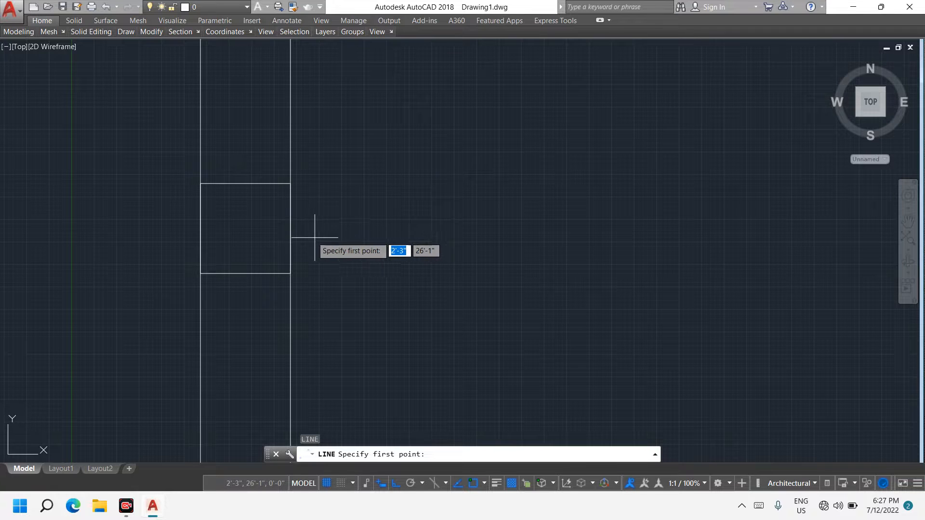
click(290, 229)
scroll(533, 242, down, 10)
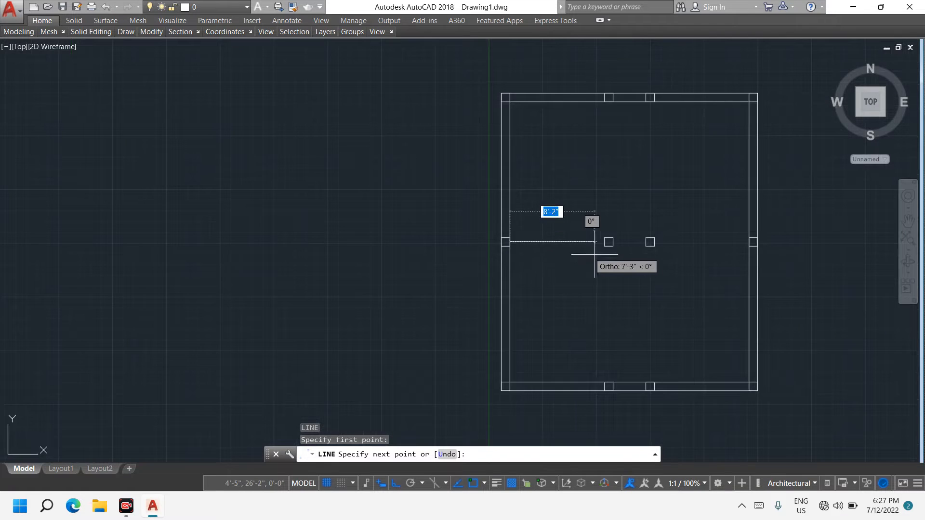
middle_drag(594, 255, 391, 275)
scroll(554, 270, up, 5)
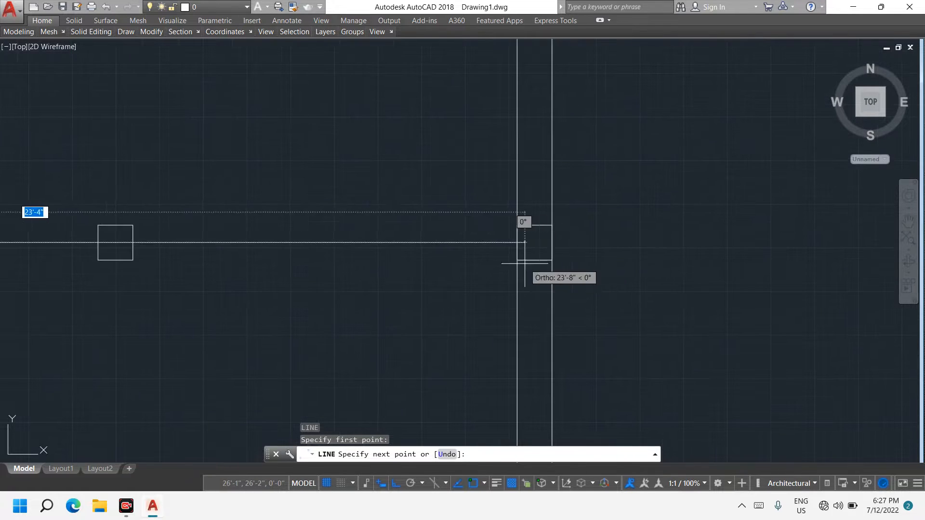
click(517, 242)
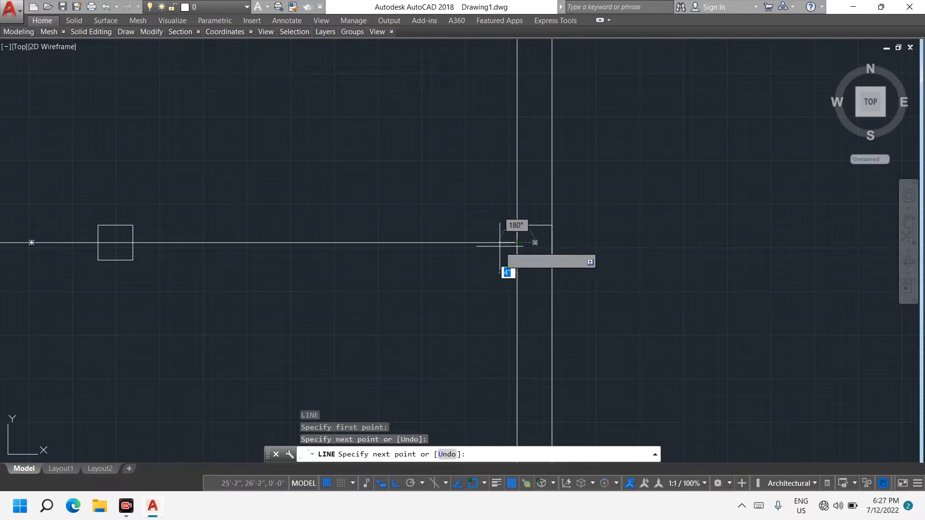
key(Escape)
scroll(428, 213, down, 5)
middle_drag(411, 229, 527, 268)
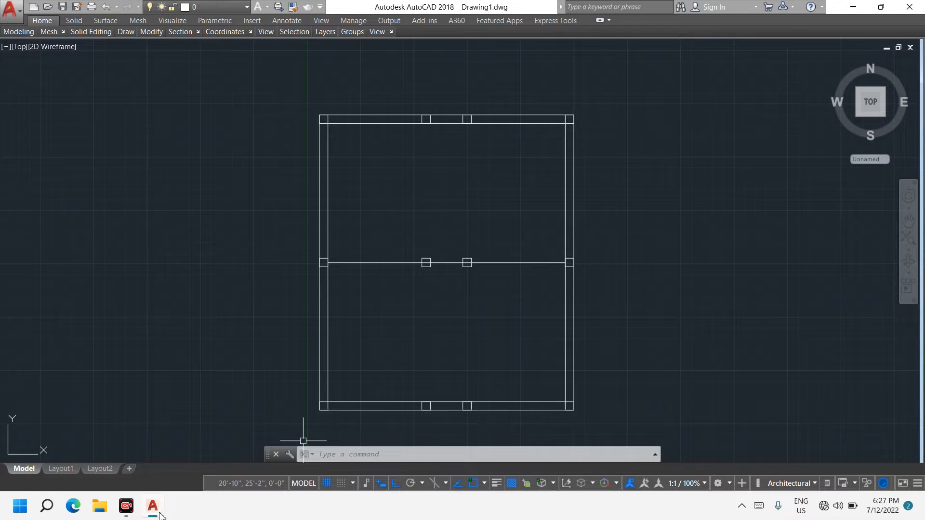
click(124, 508)
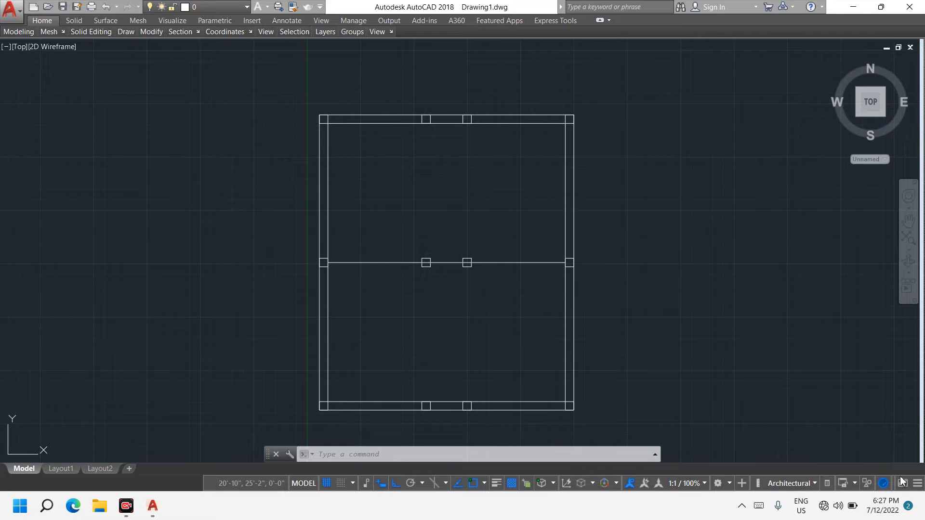
Offset the horizontal middle line 2.5" to both sides, once upward and once downward.
scroll(451, 248, up, 4)
middle_drag(464, 294, 471, 265)
scroll(470, 264, up, 2)
scroll(442, 203, down, 4)
key(Escape)
key(Escape)
key(Escape)
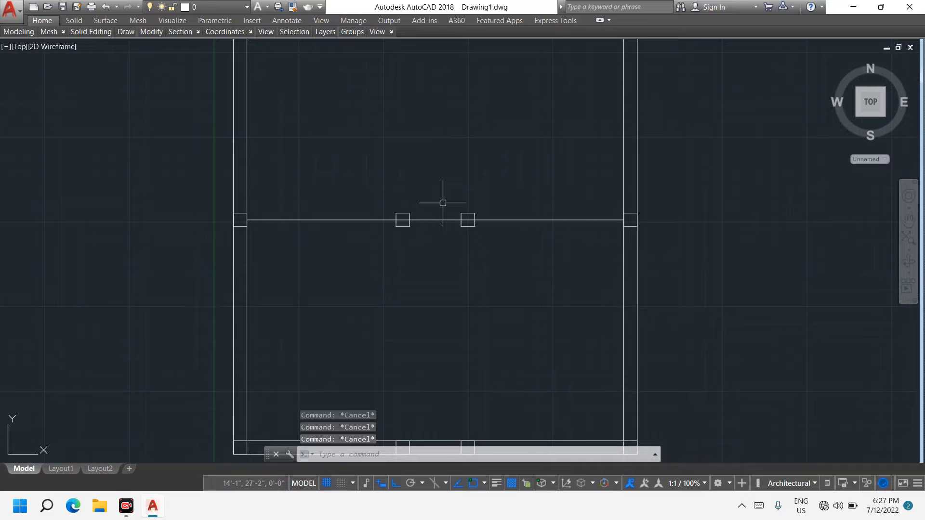
key(Return)
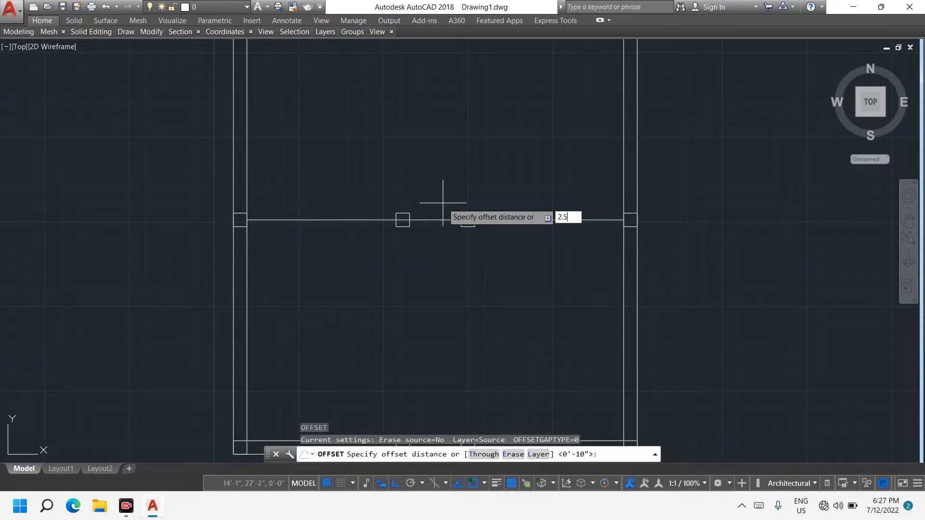
key(Return)
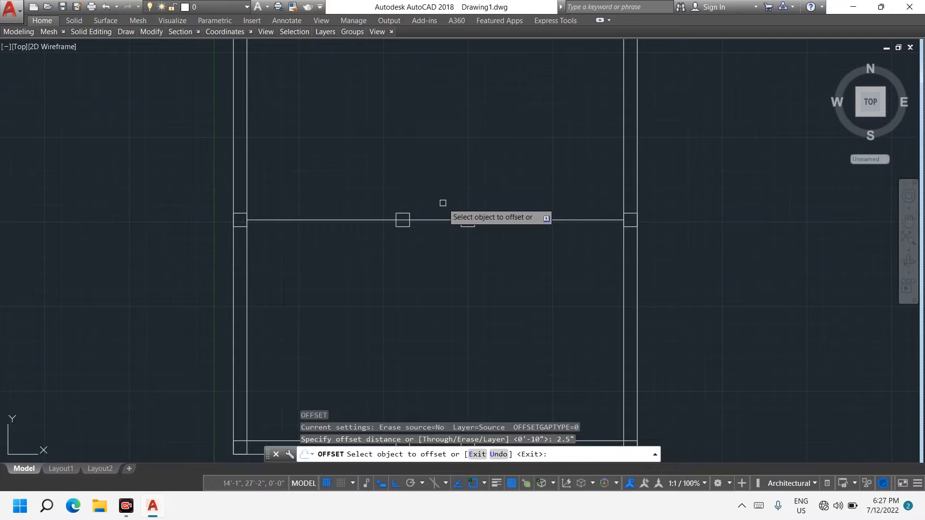
click(445, 219)
click(446, 201)
click(437, 221)
click(439, 233)
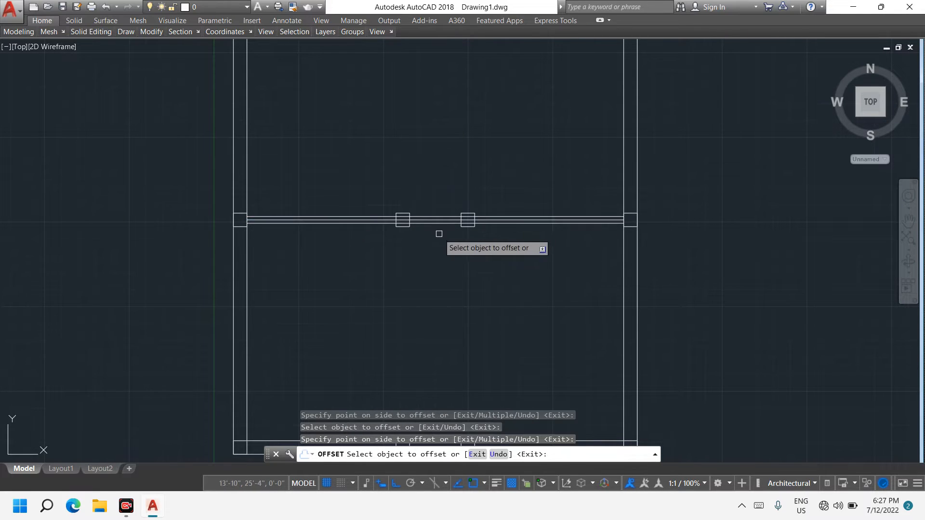
Exit the Offset command and delete the original centre line between the two offset lines.
scroll(446, 211, up, 5)
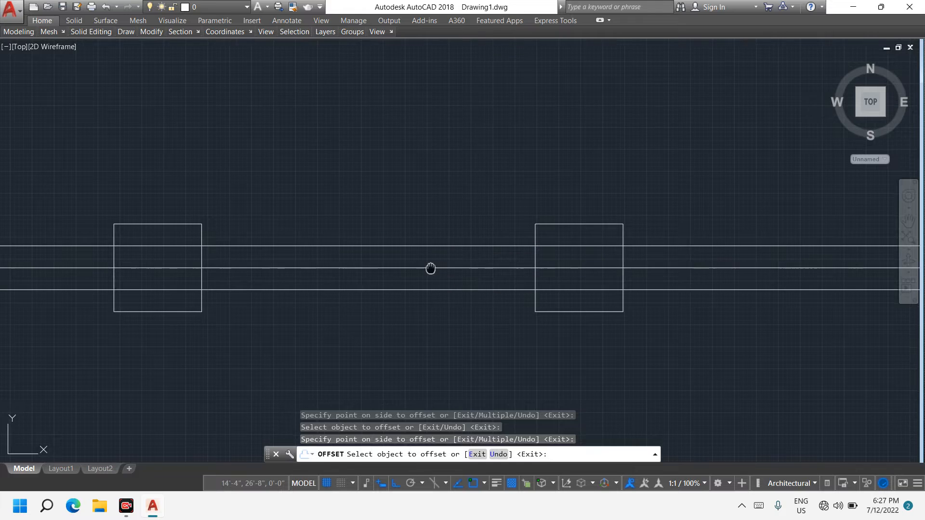
middle_drag(429, 268, 438, 258)
click(438, 258)
text(e)
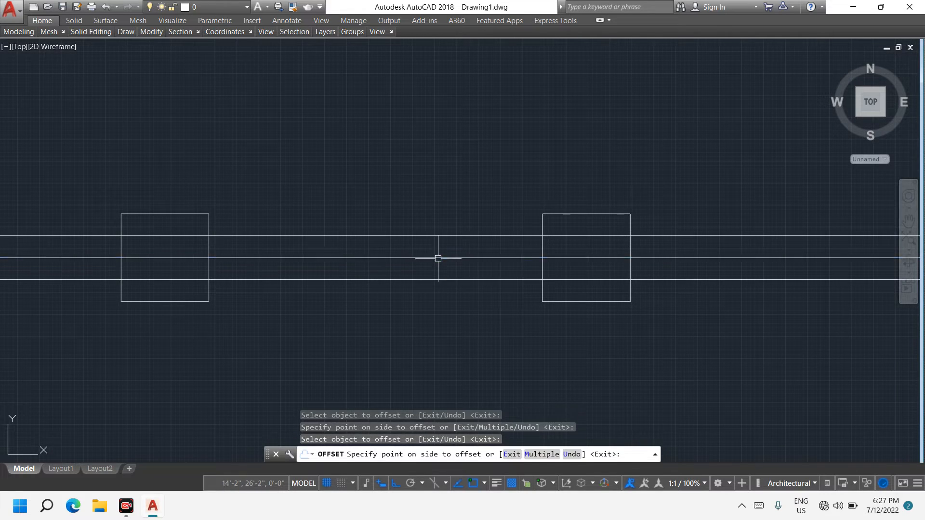
key(Return)
click(434, 258)
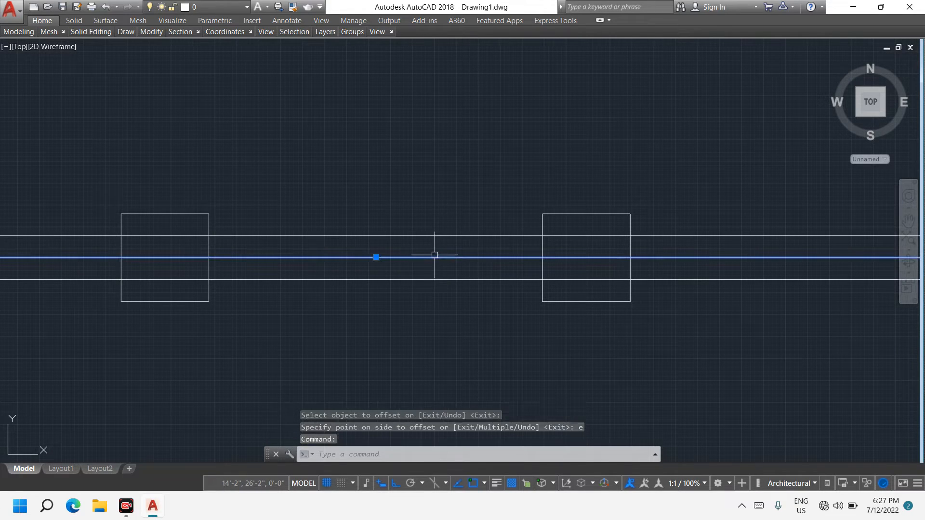
key(Delete)
Measure the perpendicular distance between the two middle partition lines, just left of the second square in the middle row.
scroll(434, 251, down, 5)
scroll(380, 254, up, 5)
middle_drag(348, 247, 428, 236)
scroll(428, 237, down, 3)
scroll(407, 227, down, 2)
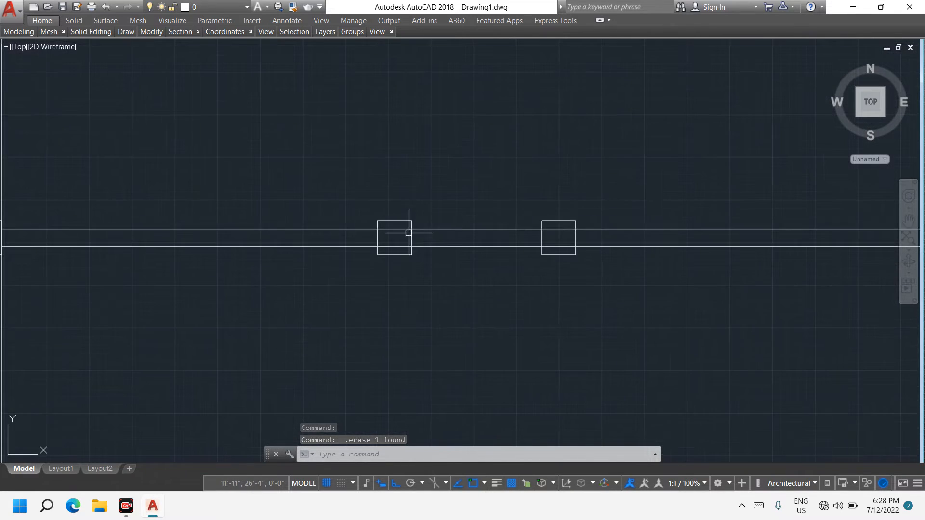
scroll(388, 232, down, 2)
scroll(385, 235, up, 2)
scroll(385, 222, up, 2)
key(Escape)
key(Escape)
key(Escape)
text(dist)
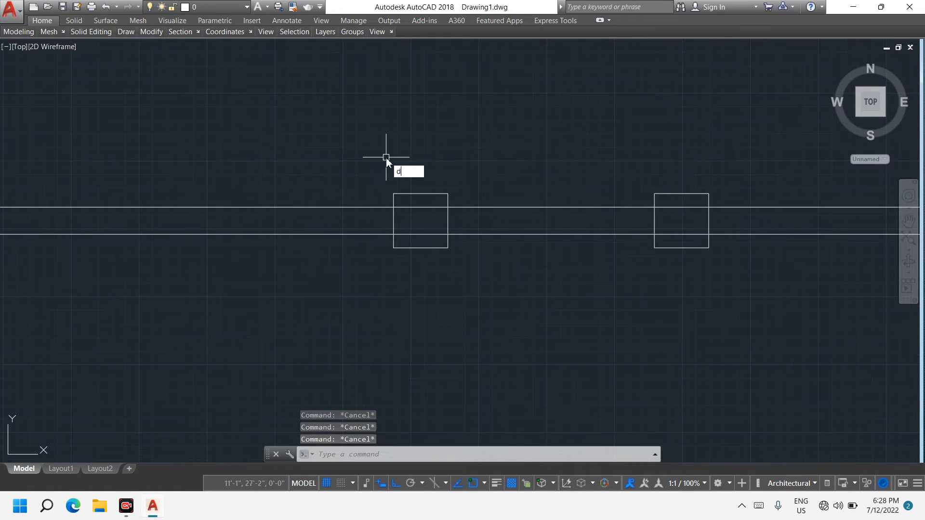
key(Return)
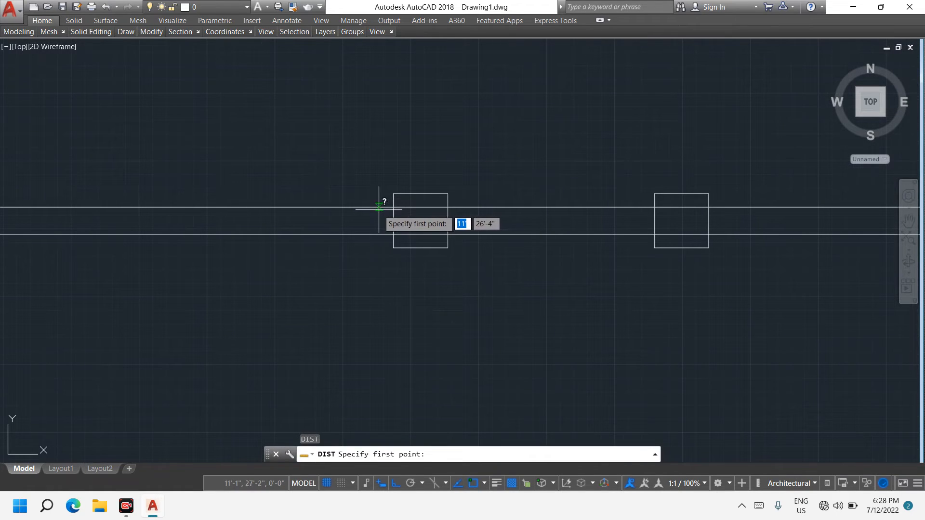
click(378, 207)
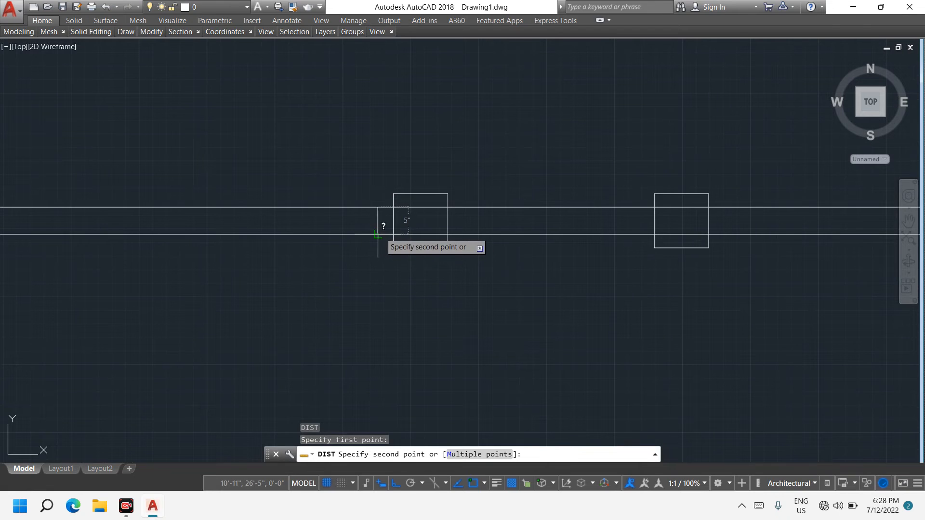
click(378, 235)
scroll(342, 201, up, 4)
scroll(354, 196, down, 8)
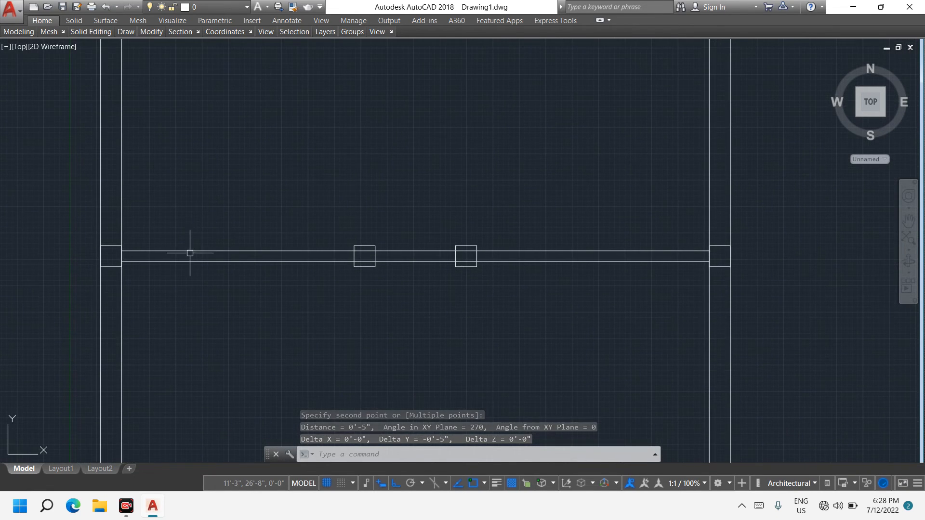
scroll(190, 253, down, 5)
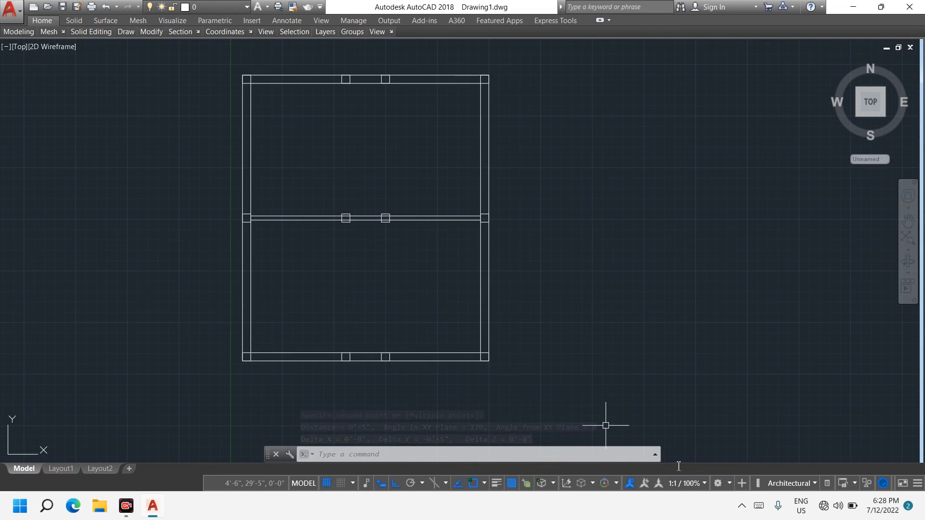